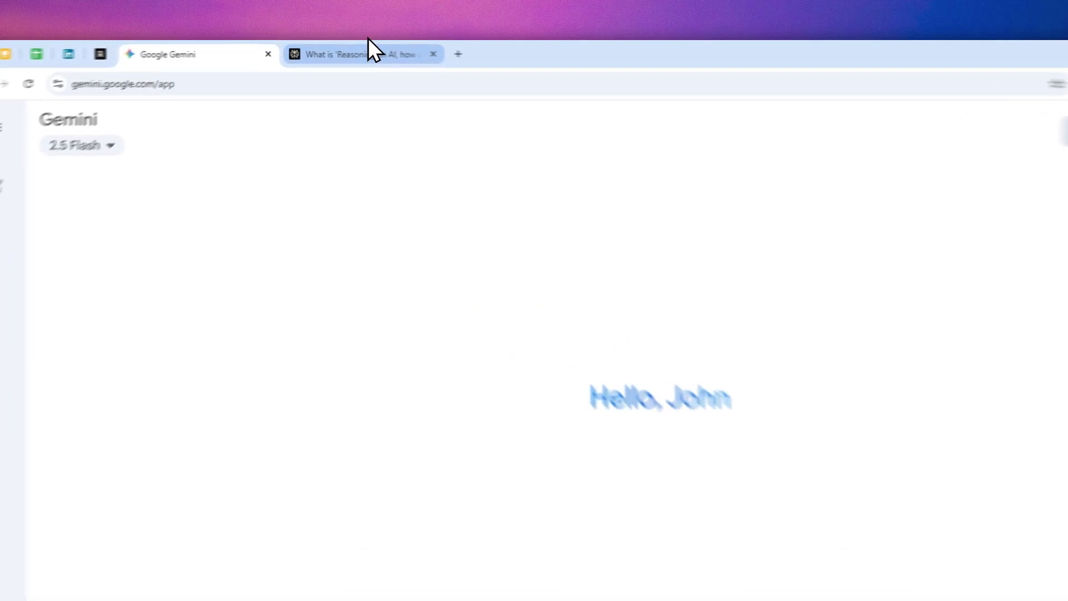
- Switch to the Perplexity answer on reasoning in AI and read down to its conclusion
click(369, 49)
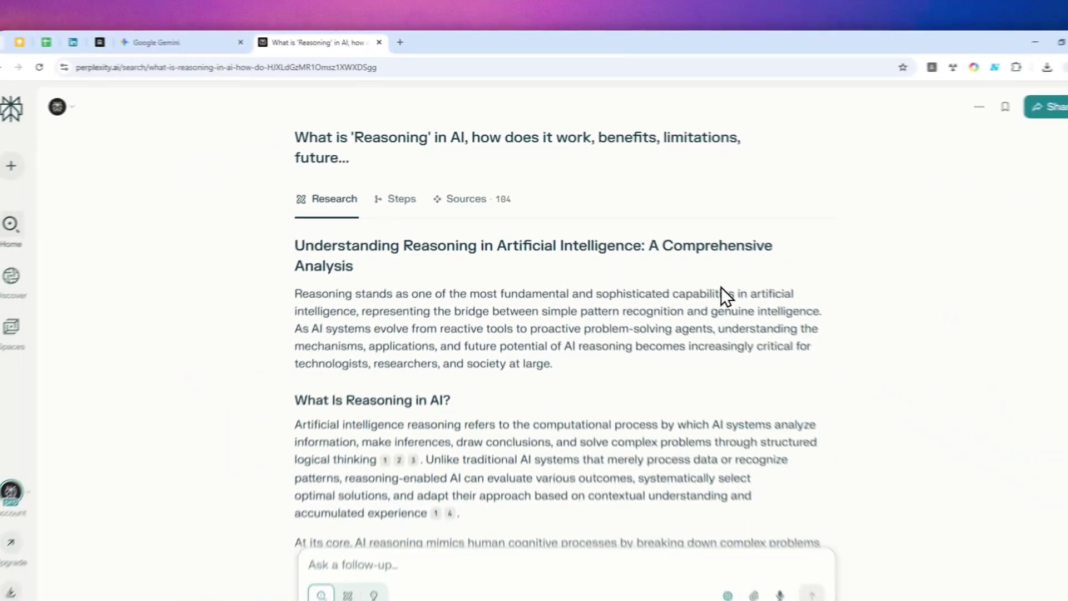
scroll(494, 310, down, 7)
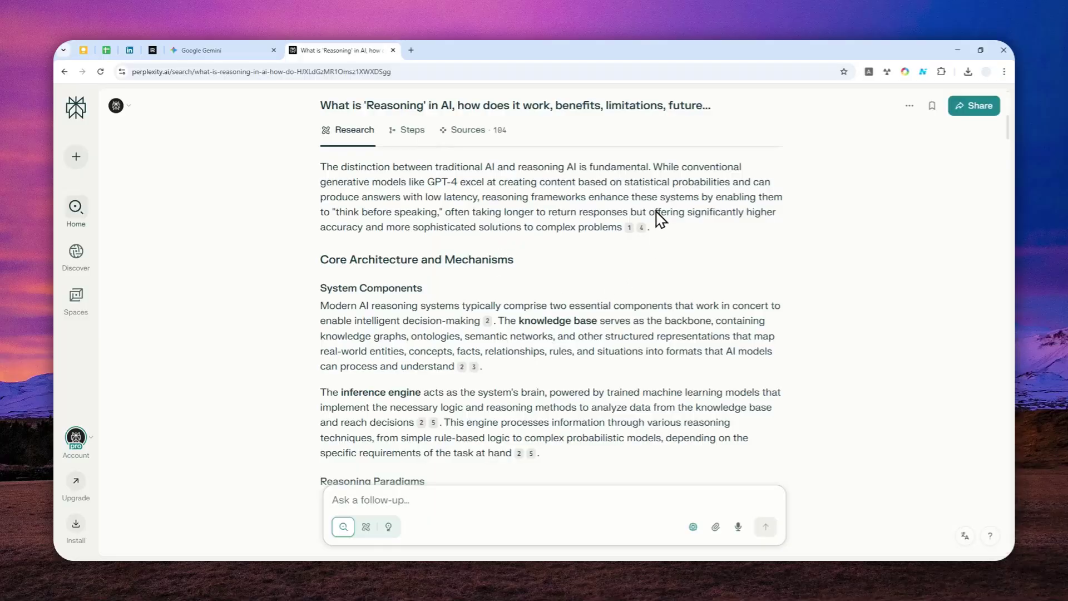
scroll(525, 262, down, 5)
scroll(507, 279, down, 6)
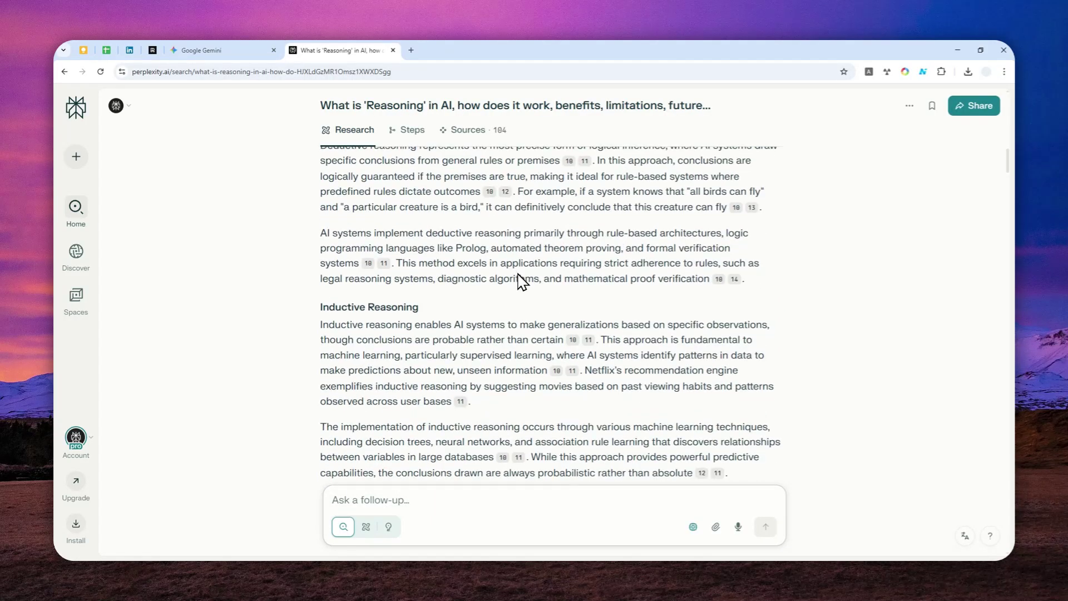
scroll(522, 281, down, 15)
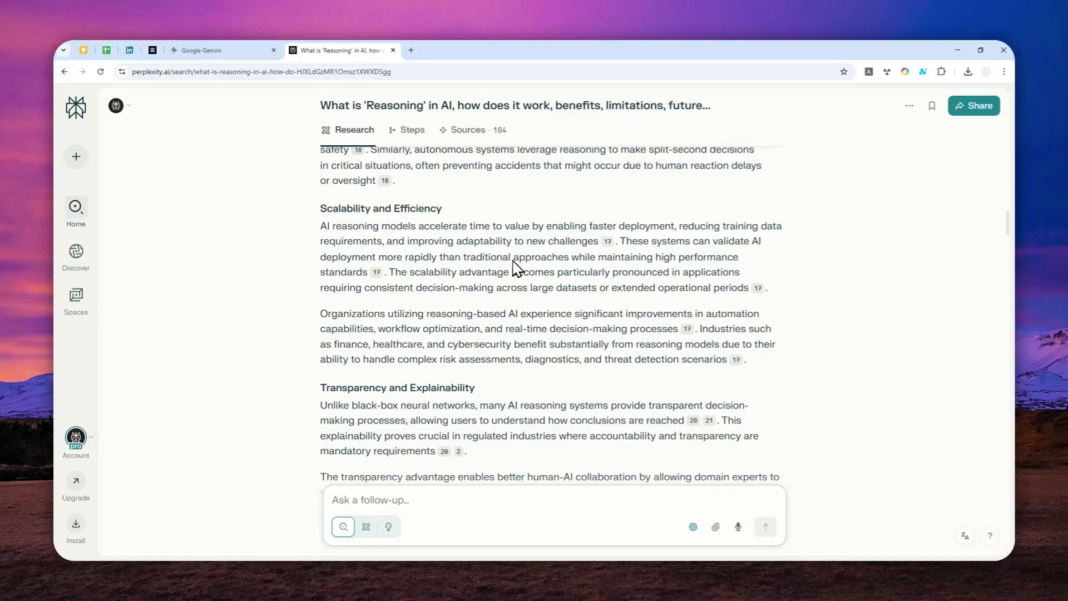
scroll(517, 270, down, 15)
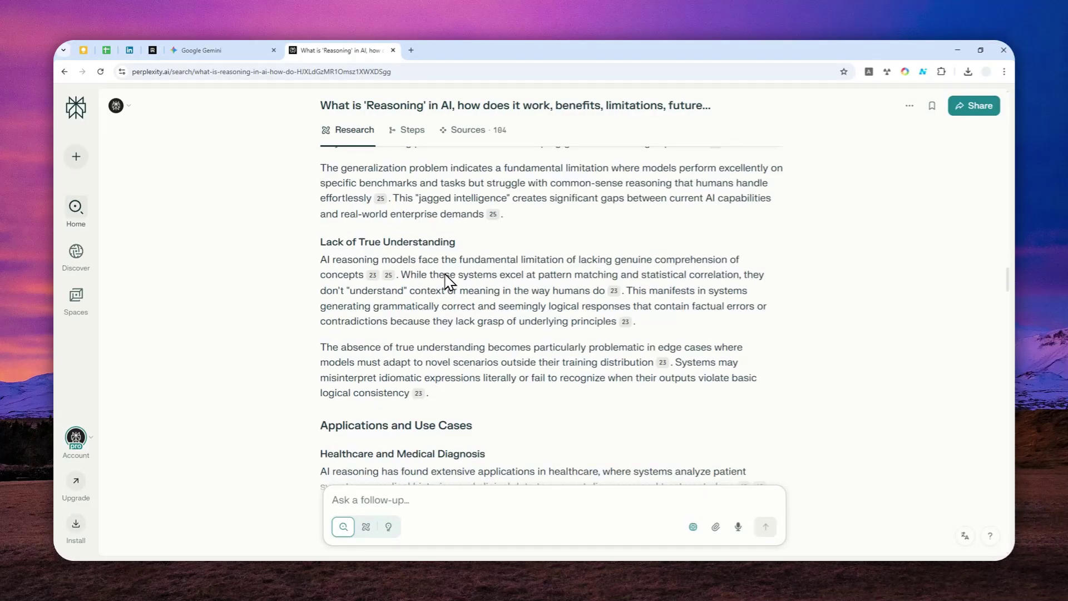
scroll(450, 282, down, 12)
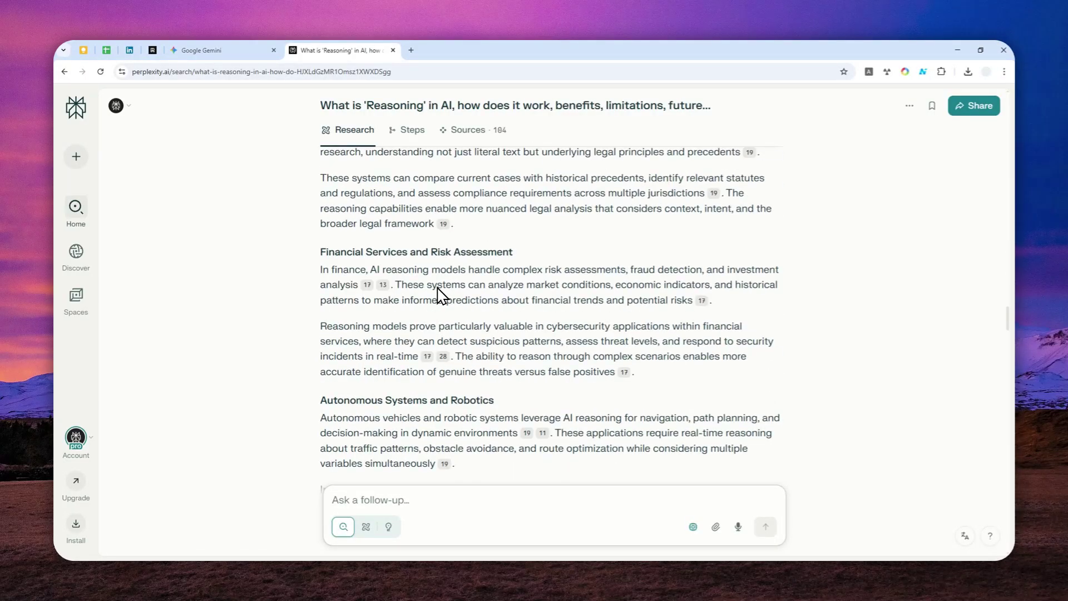
scroll(441, 292, down, 12)
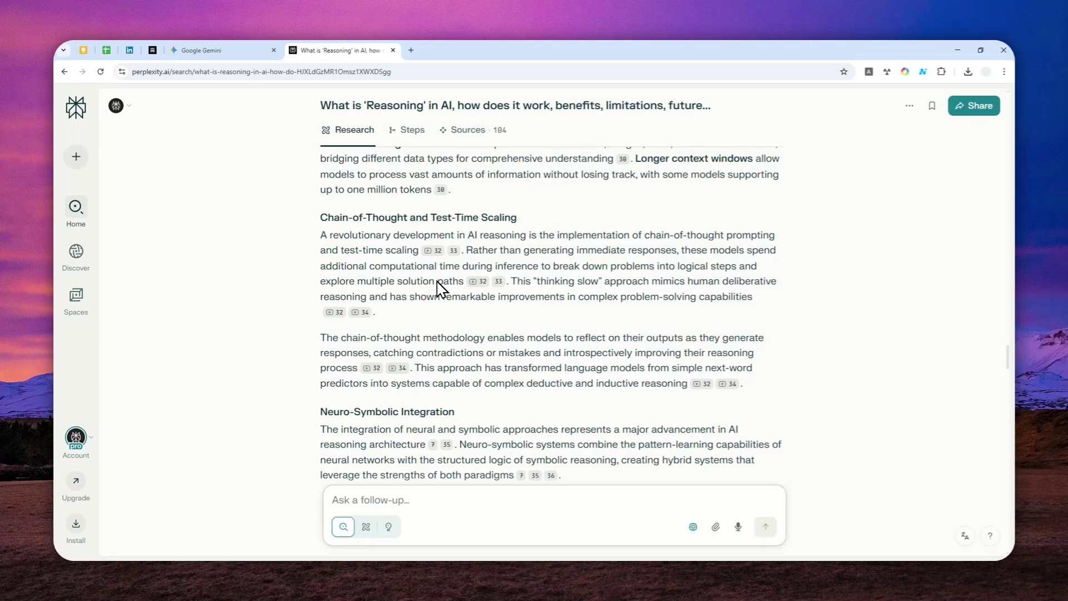
scroll(428, 288, down, 10)
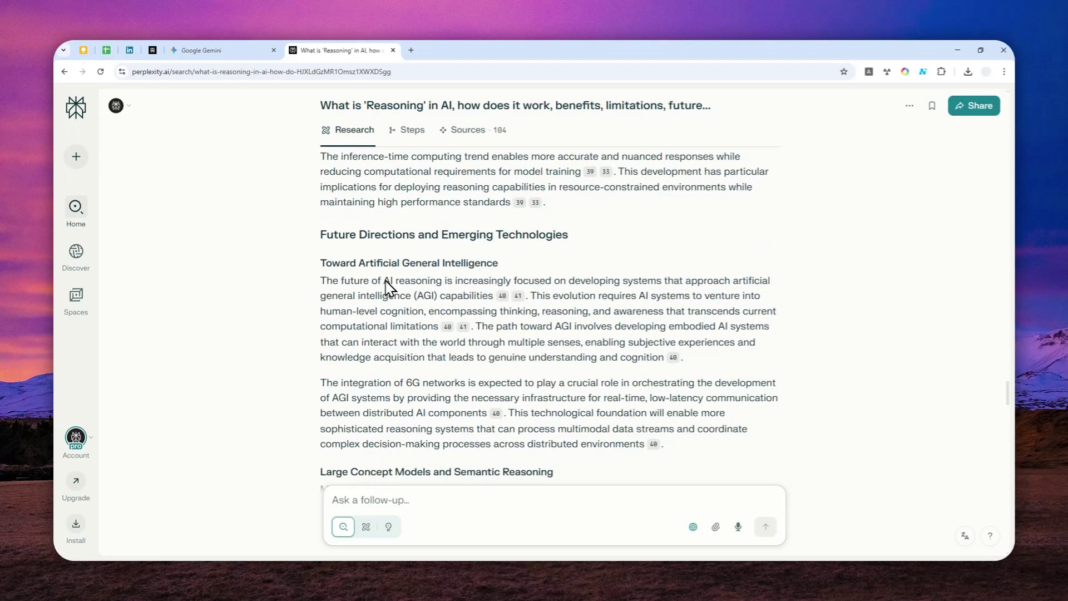
scroll(389, 286, down, 10)
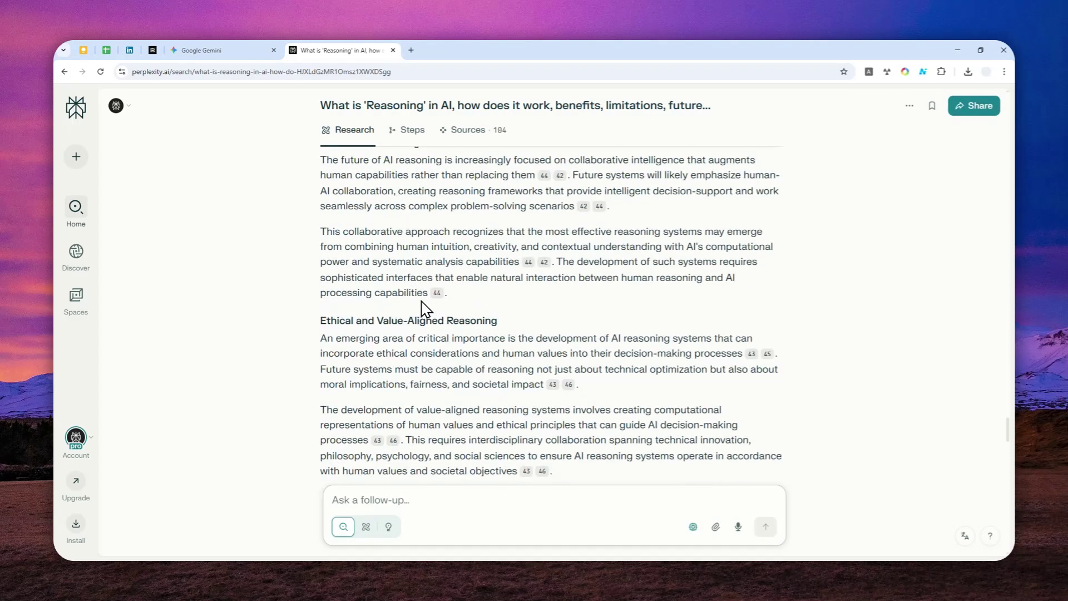
scroll(421, 308, down, 15)
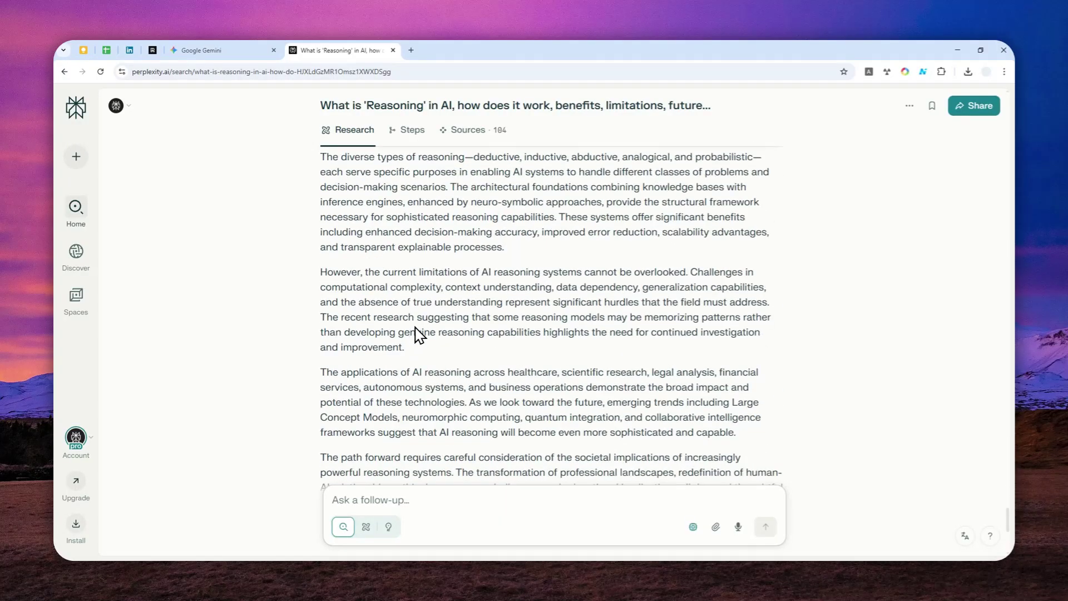
scroll(428, 312, down, 6)
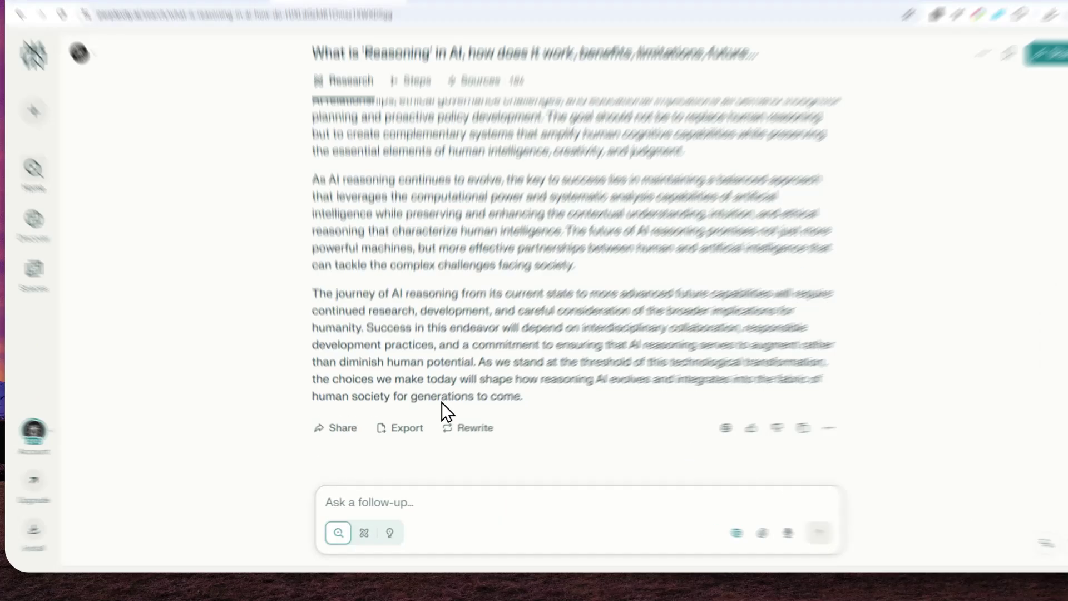
- Export the answer as 'Understanding Reasoning in Artificial Intelligence.pdf' and open it in a browser tab
click(398, 434)
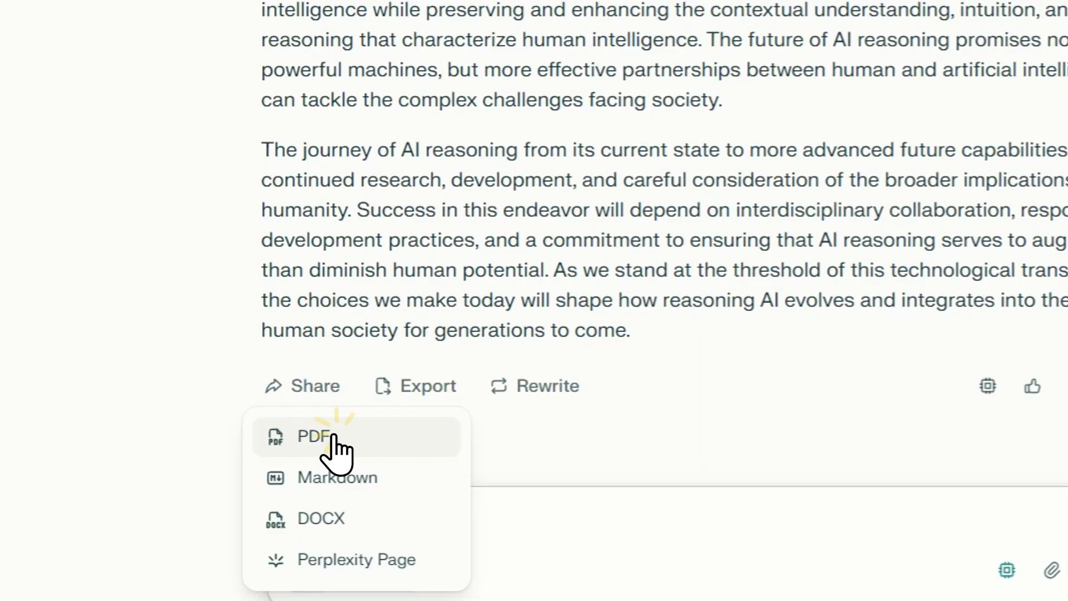
click(337, 439)
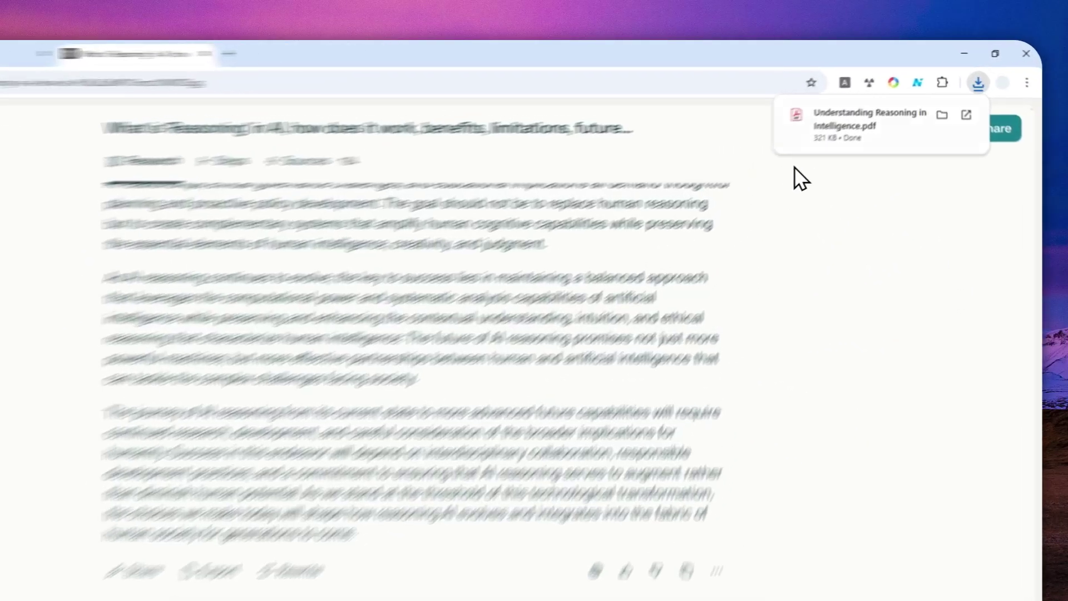
drag(873, 102, 494, 53)
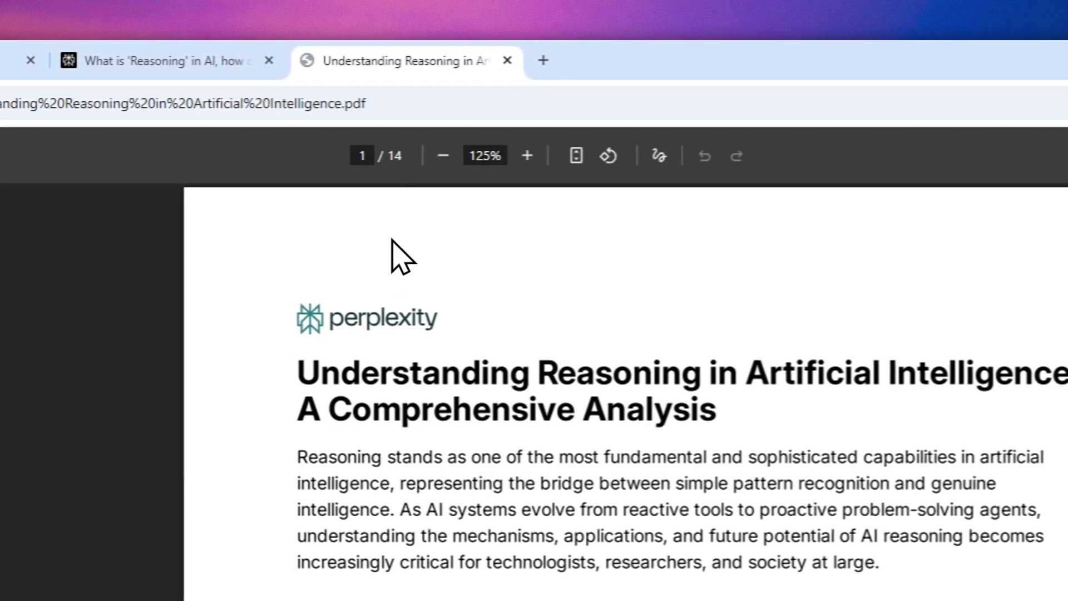
scroll(481, 293, down, 15)
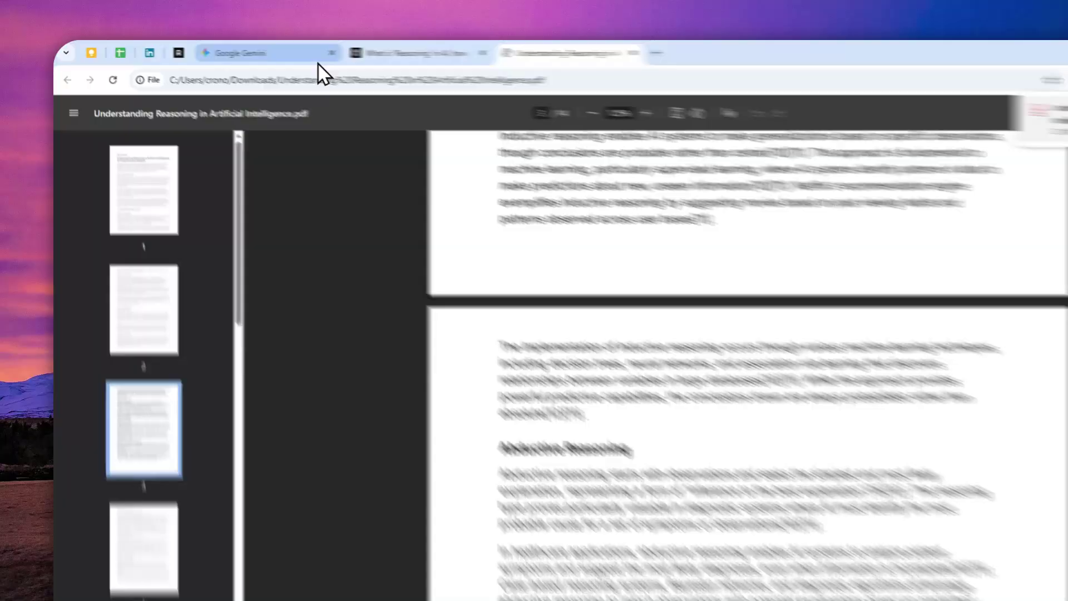
- Return to Gemini and switch the model from 2.5 Flash to 2.5 Pro
click(218, 50)
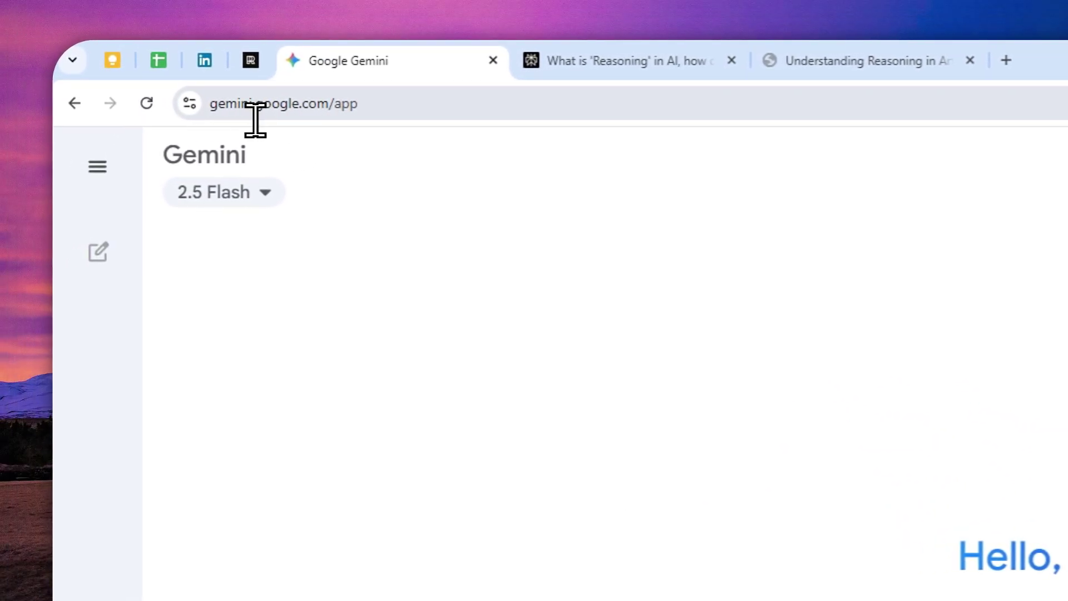
click(249, 102)
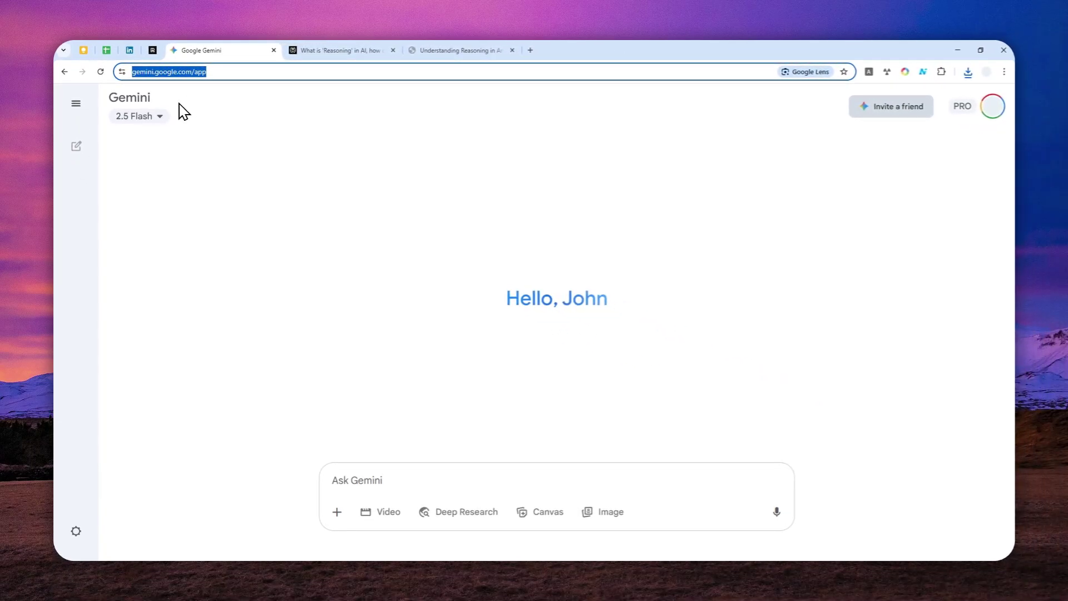
click(139, 117)
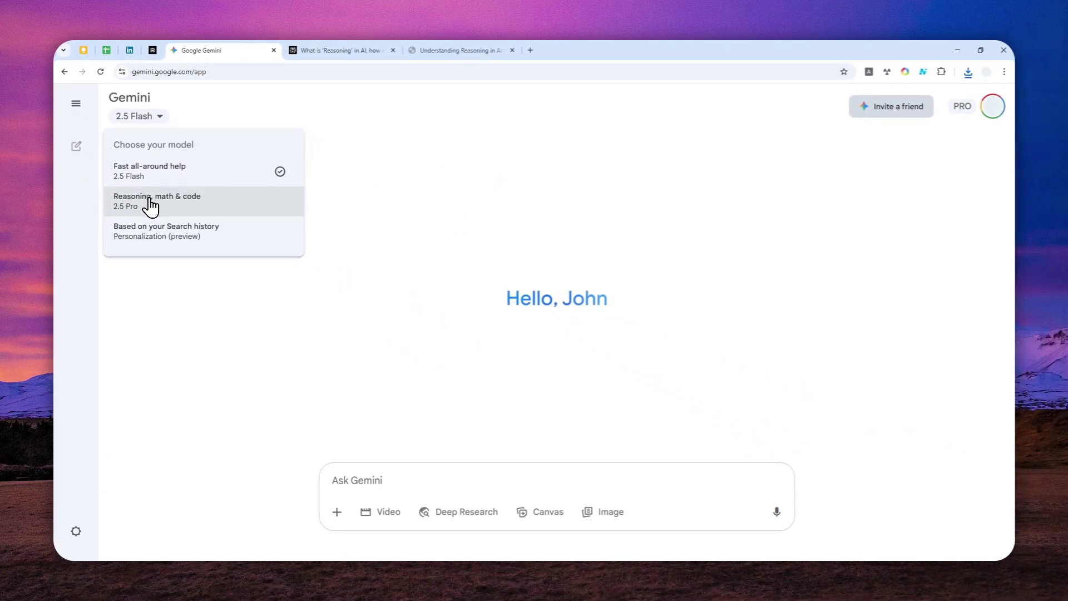
click(150, 203)
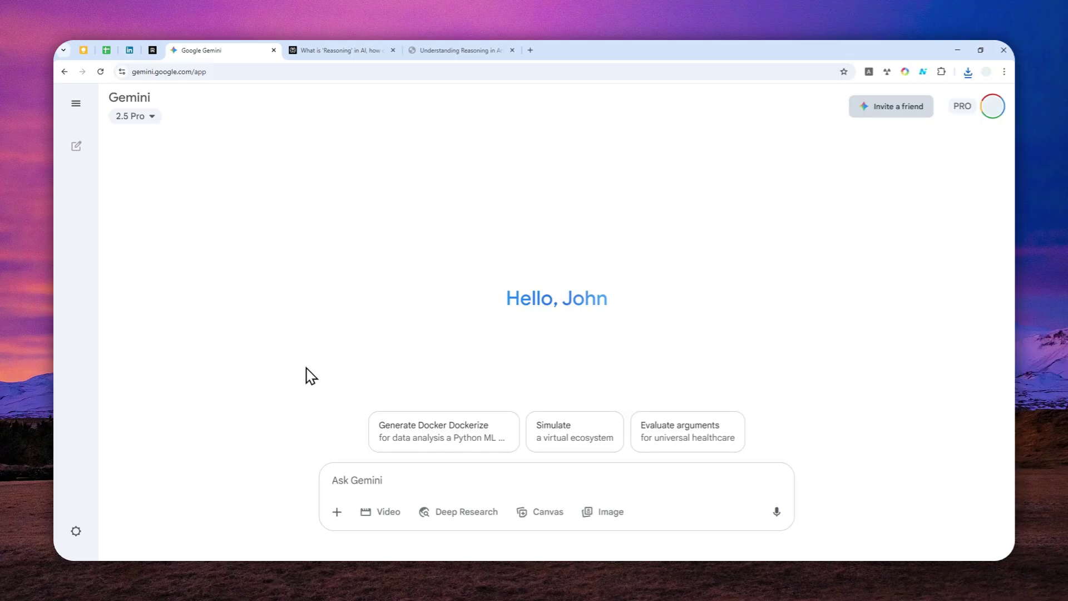
- Attach 'Understanding Reasoning in Artificial Intelligence.pdf' from Downloads to a new Gemini prompt
click(336, 511)
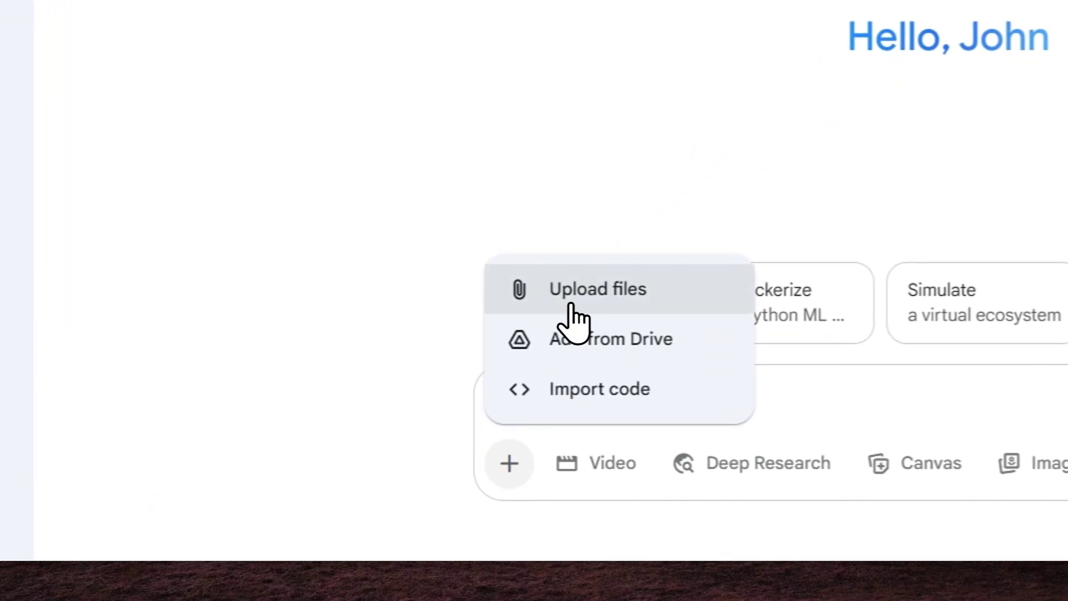
click(576, 300)
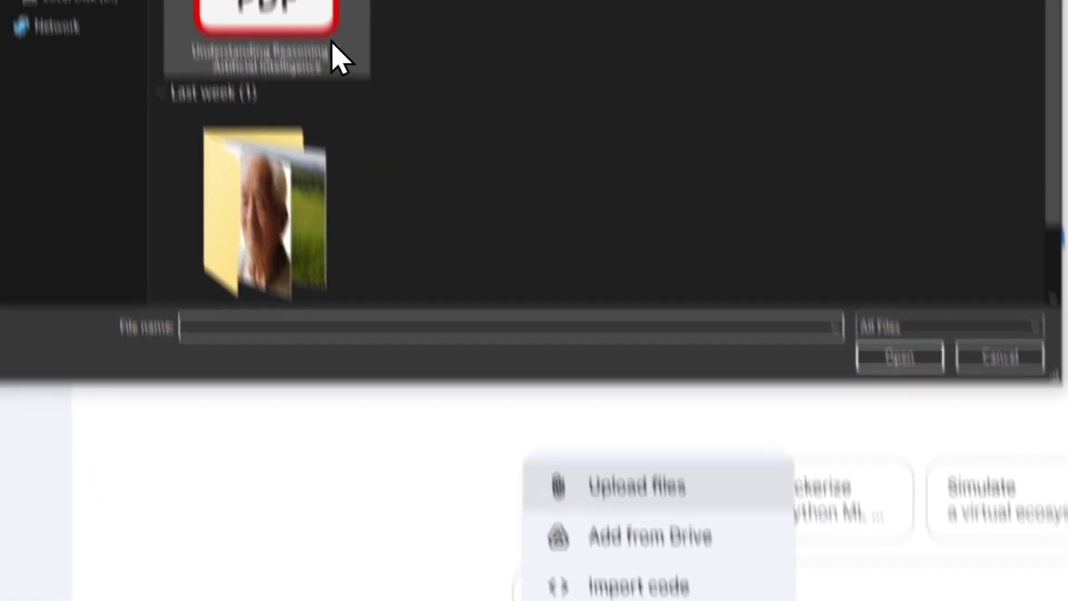
click(267, 11)
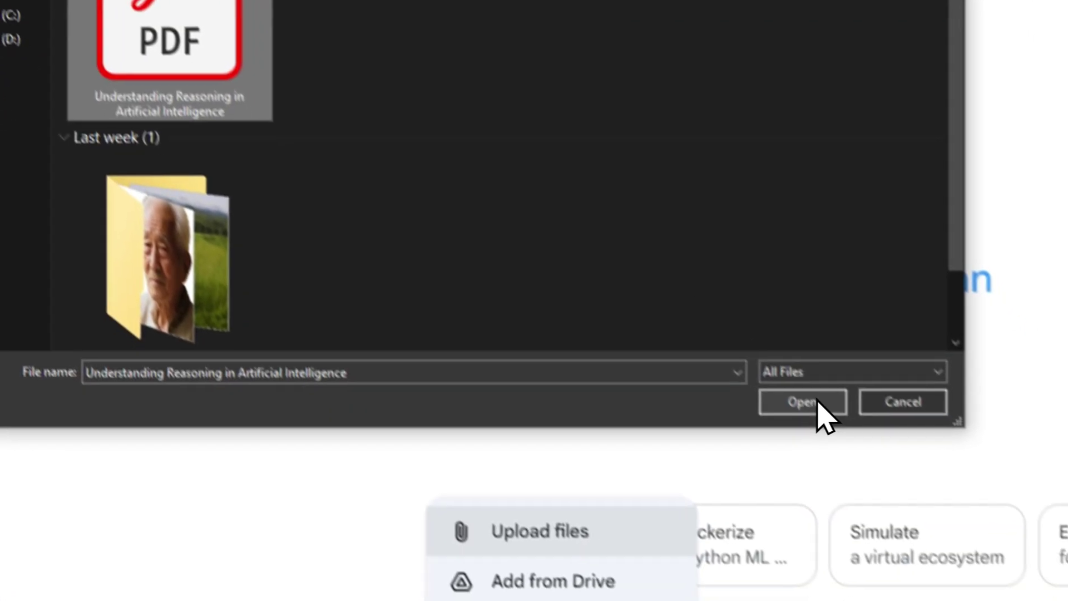
click(912, 359)
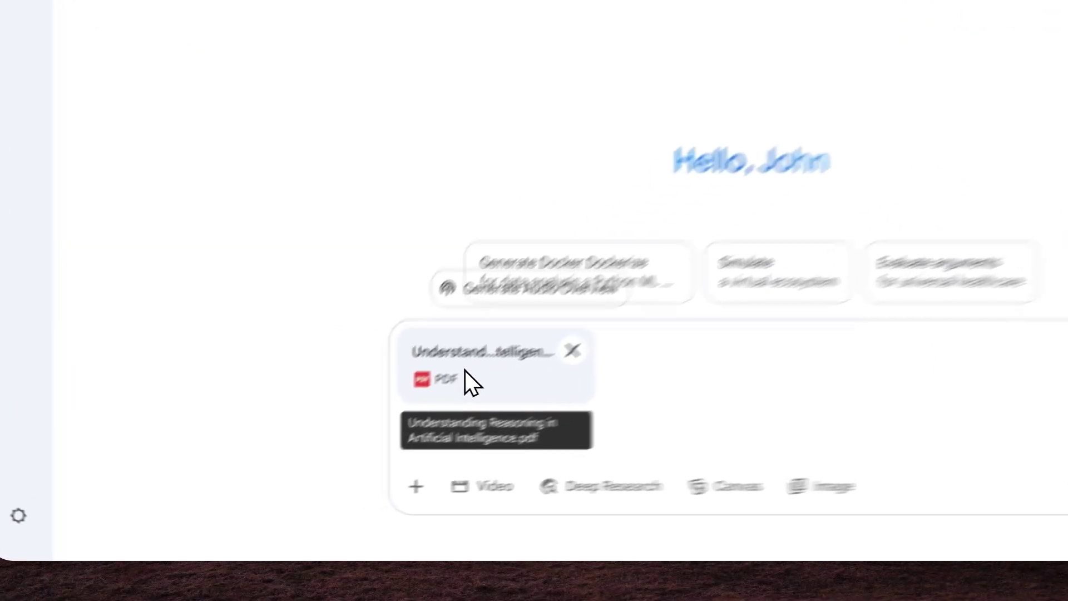
click(371, 442)
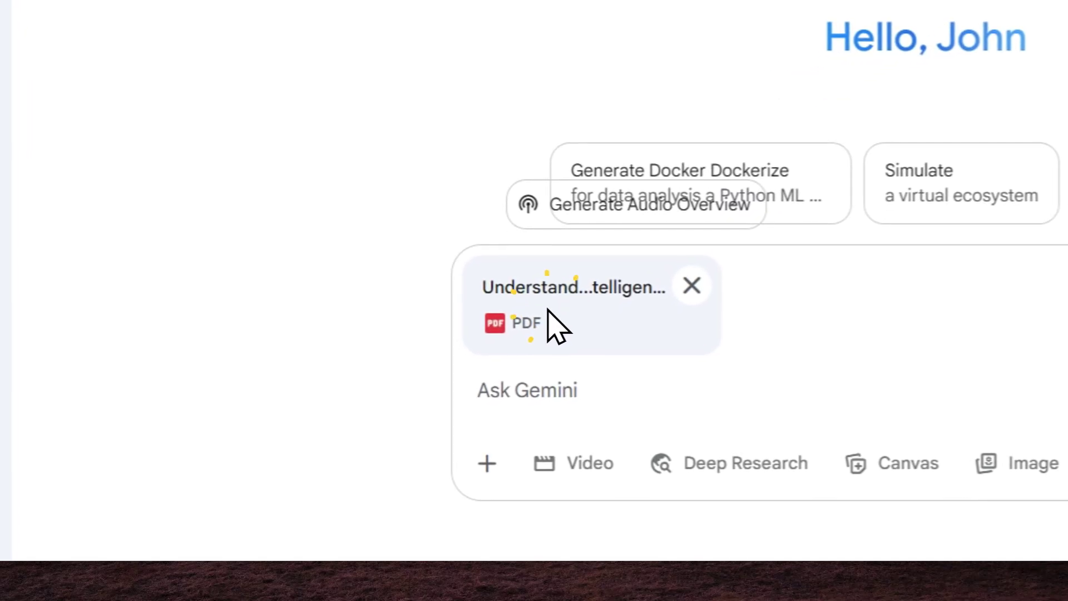
click(521, 406)
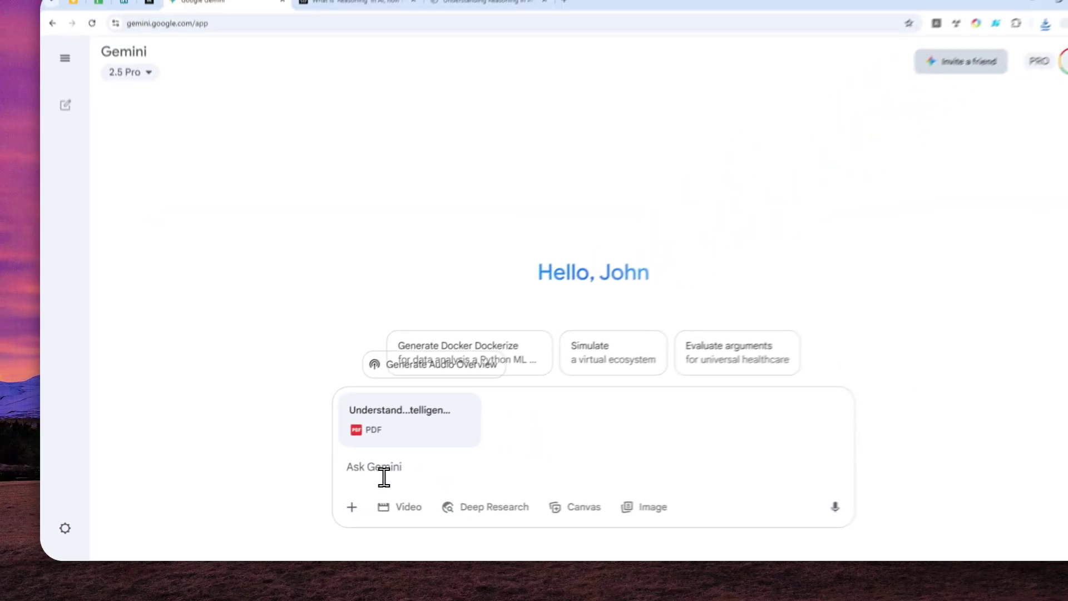
- Ask Gemini to 'Open this document in Canvas' with Canvas mode enabled
text(Open this document in Canvas)
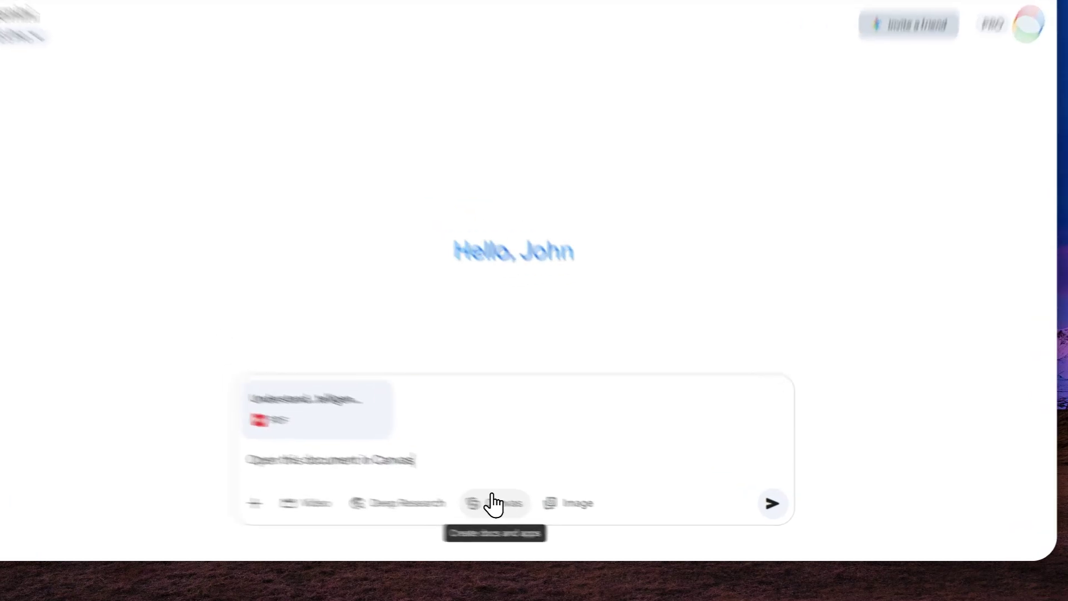
click(492, 503)
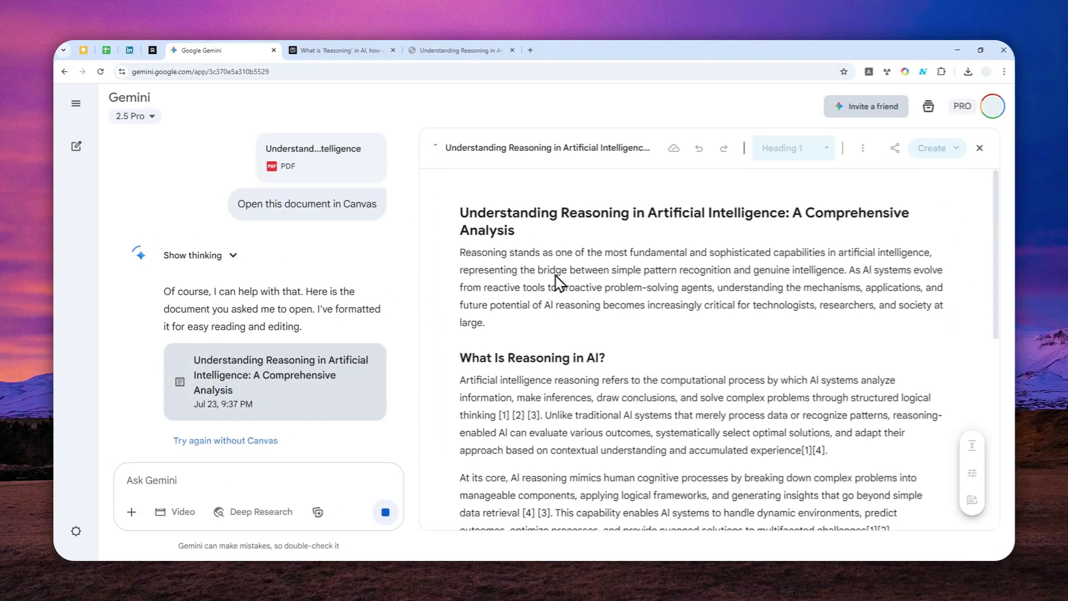
- Scroll the generated Canvas document down to its Conclusion section to confirm it fully loaded
scroll(673, 255, down, 5)
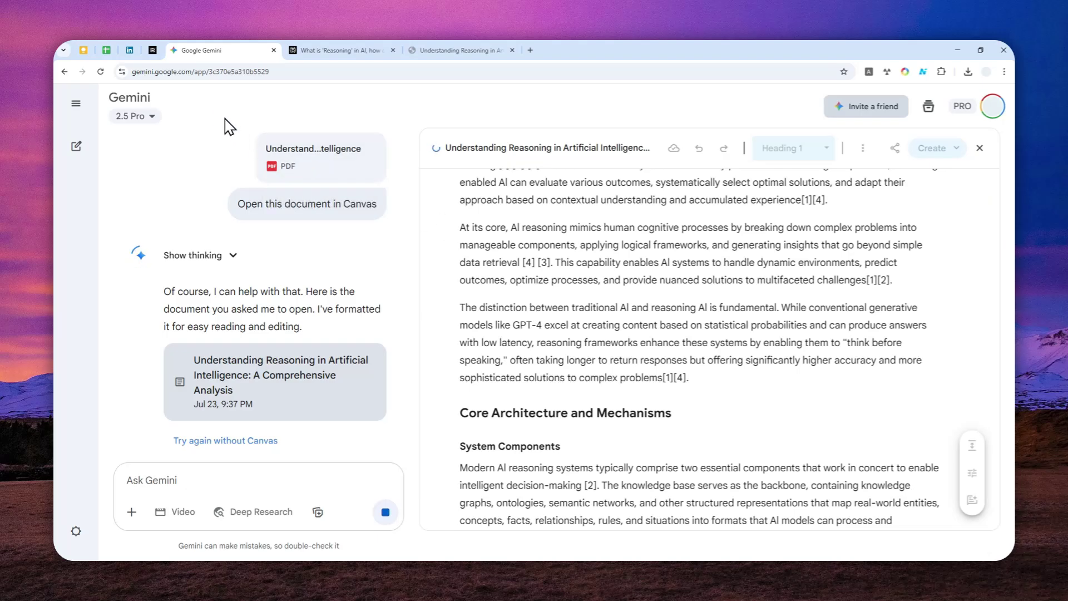
click(179, 75)
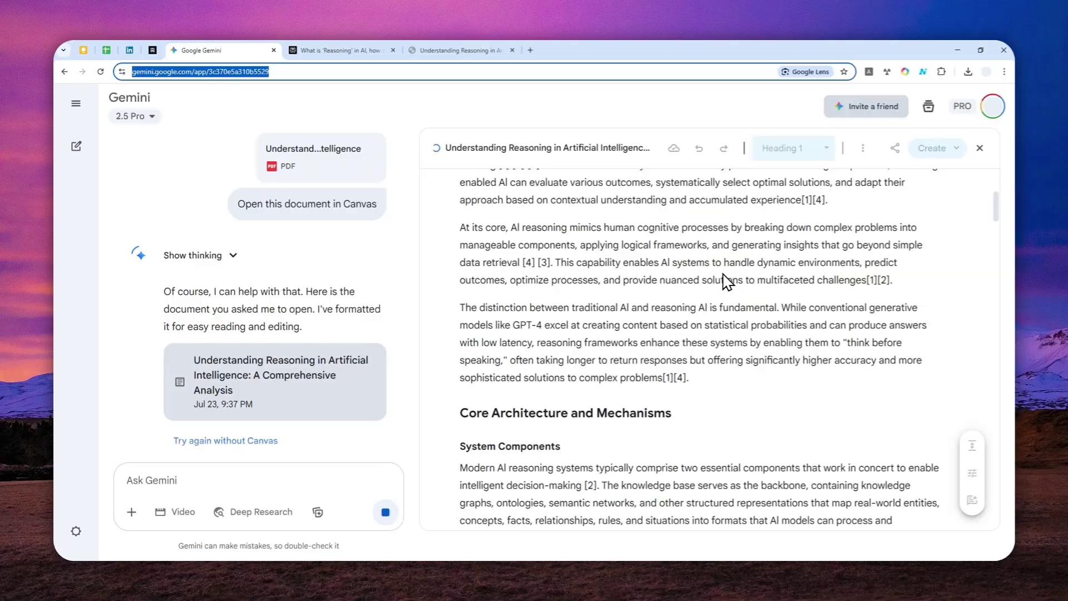
scroll(858, 246, down, 5)
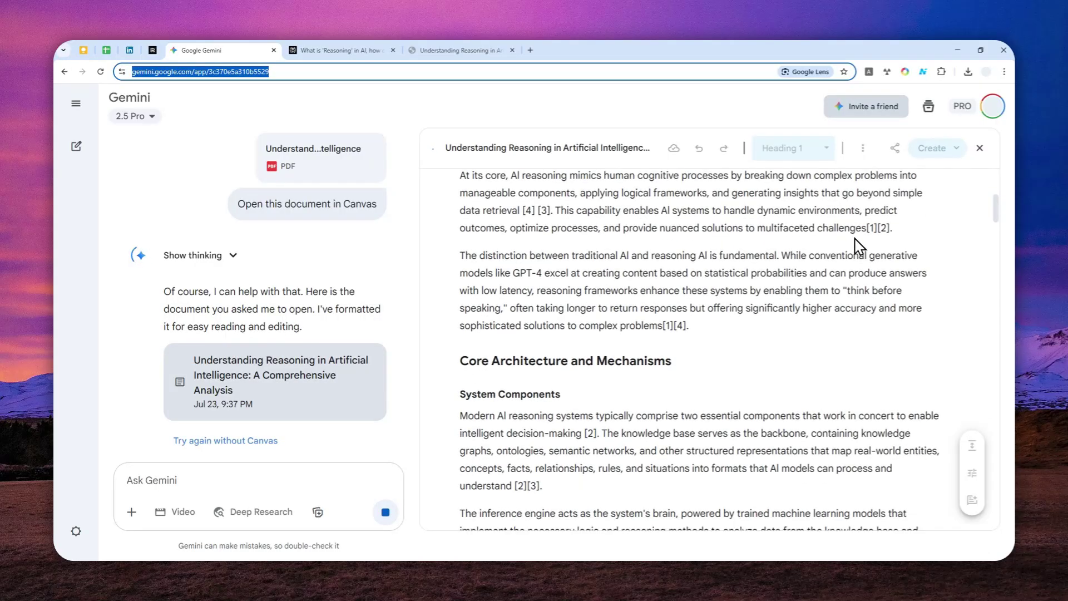
scroll(785, 258, down, 10)
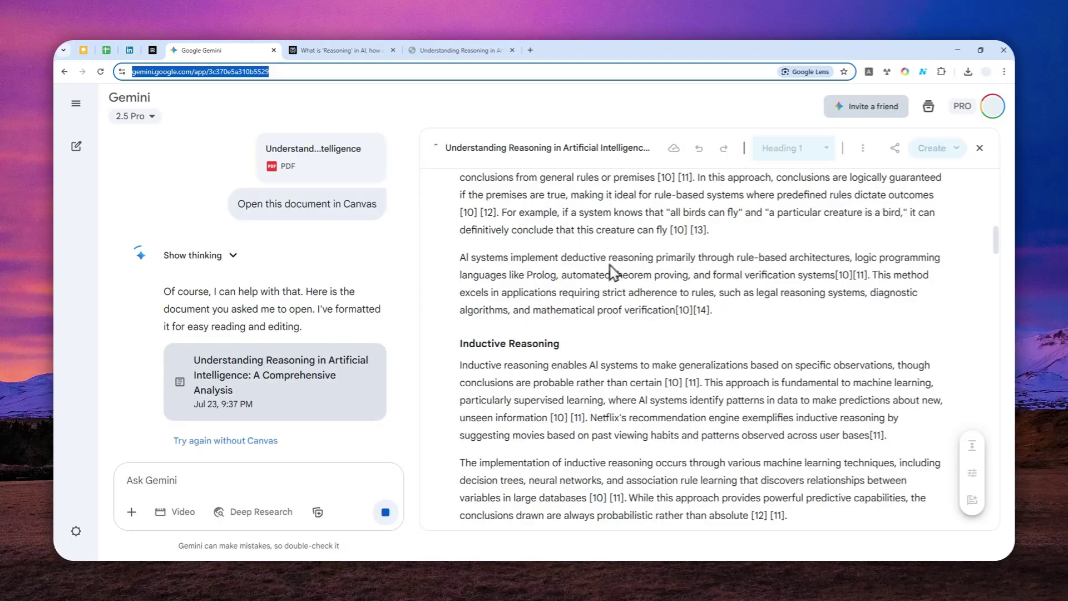
scroll(680, 275, down, 8)
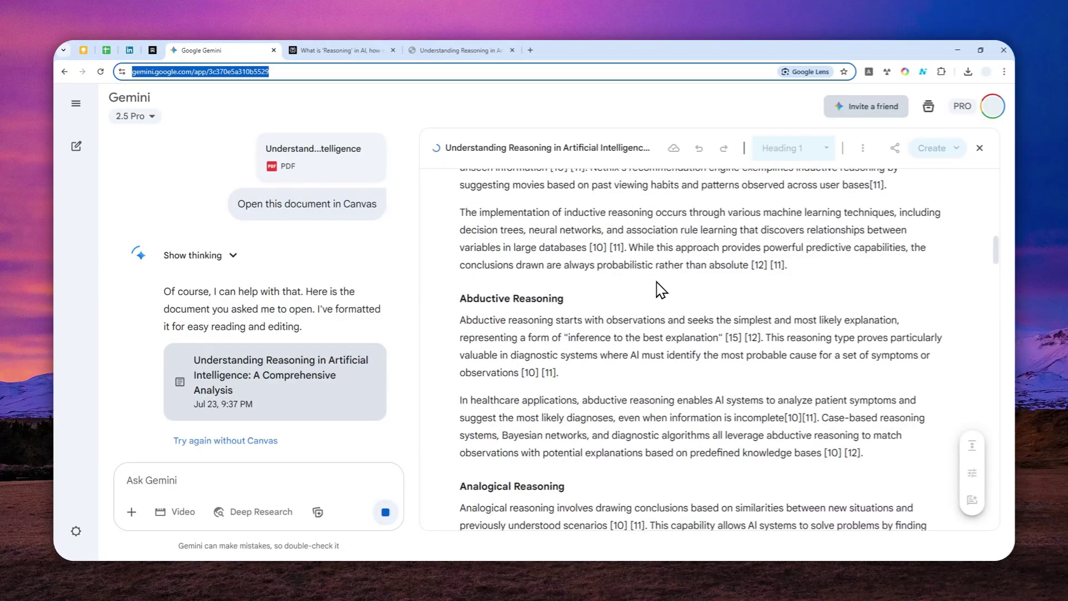
scroll(664, 285, down, 10)
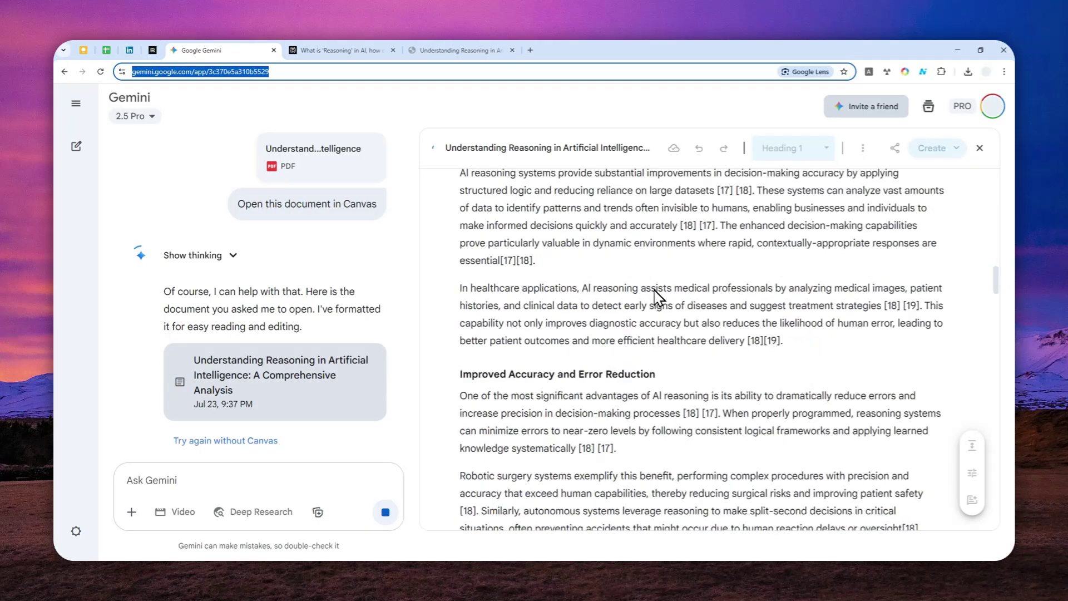
scroll(672, 288, down, 15)
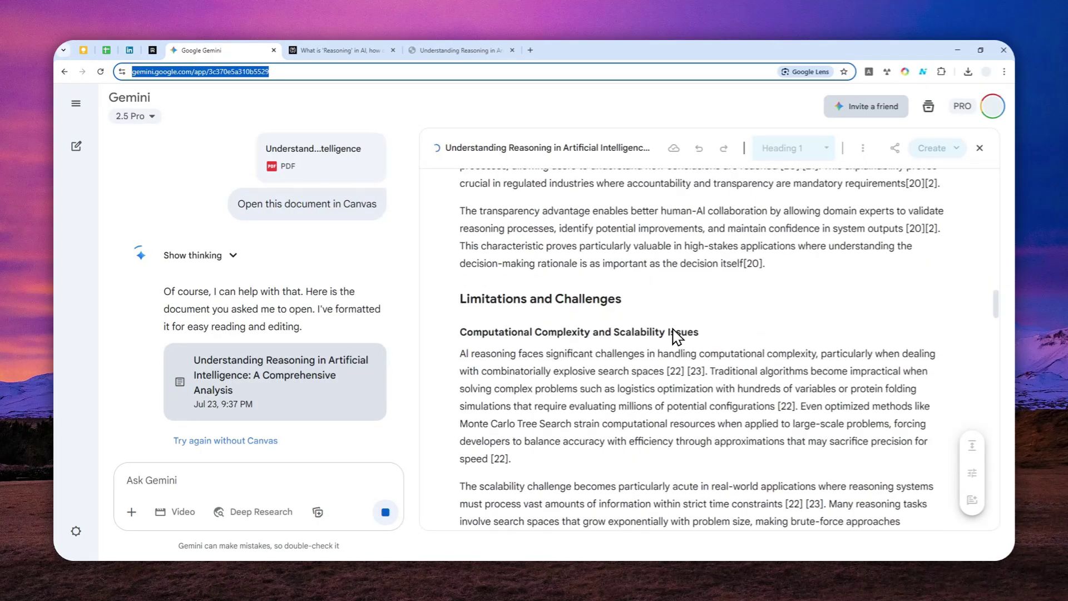
scroll(651, 320, down, 20)
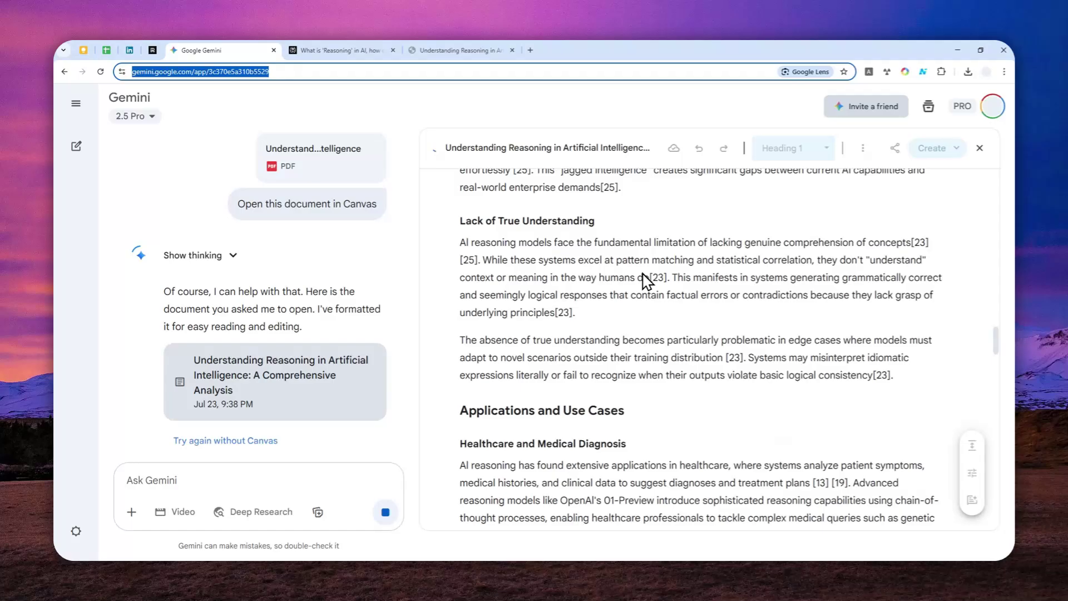
scroll(572, 311, down, 20)
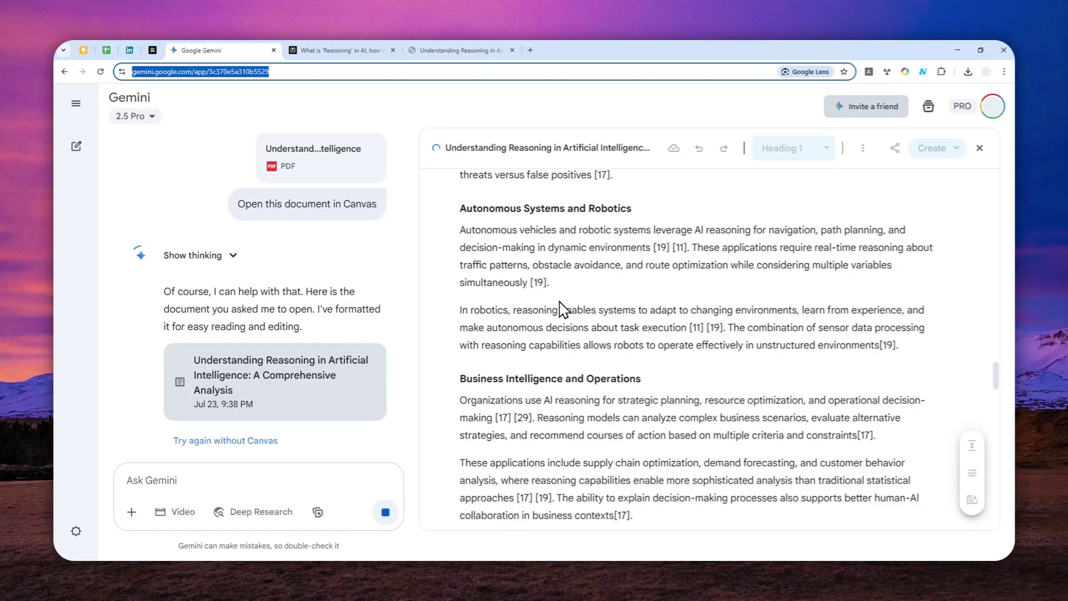
scroll(563, 308, down, 15)
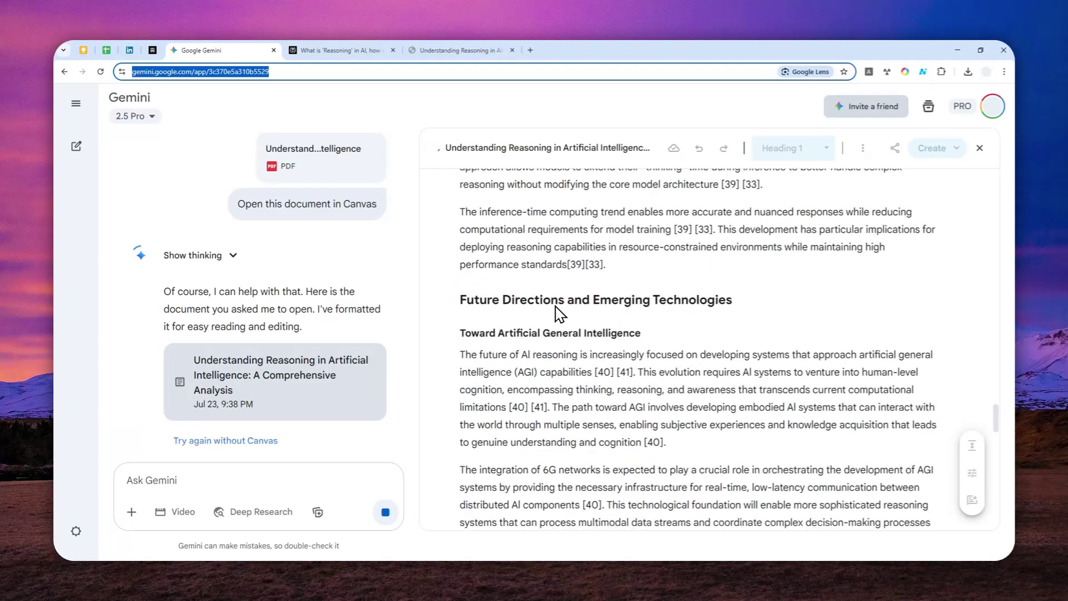
scroll(557, 314, down, 10)
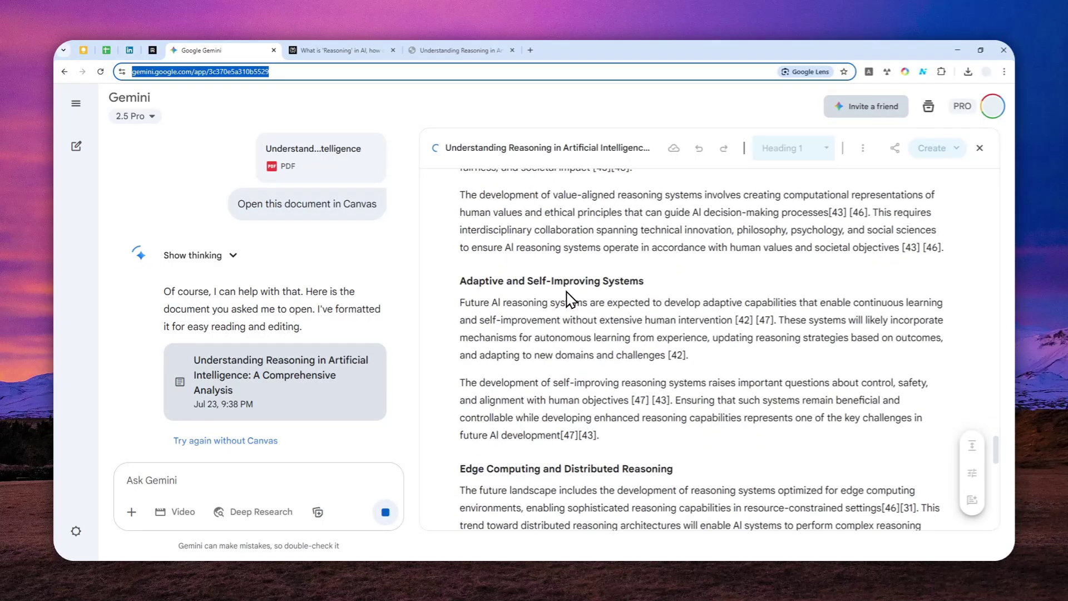
scroll(603, 317, down, 5)
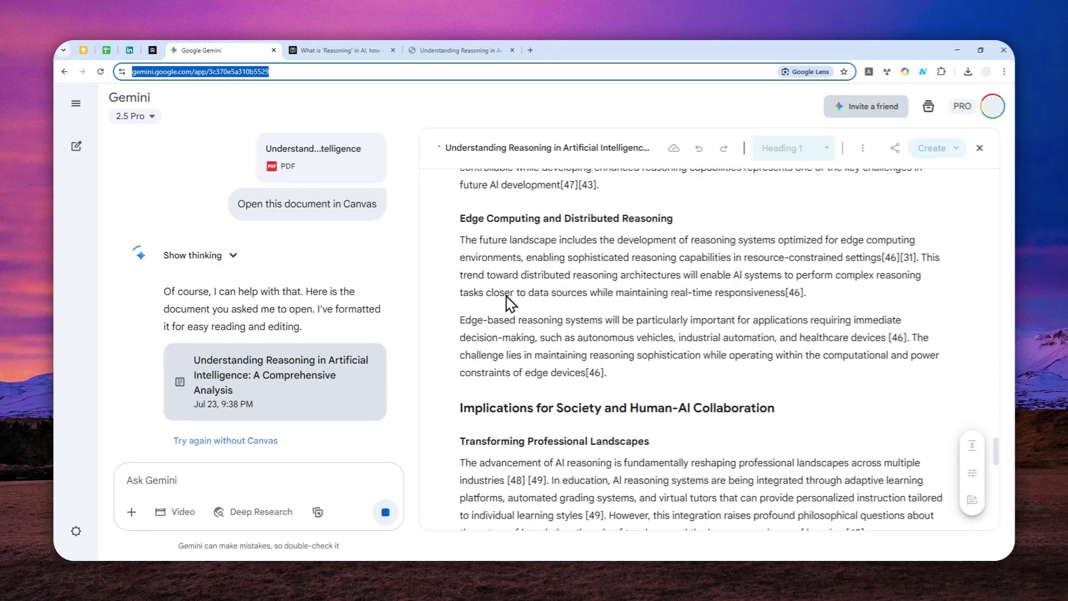
scroll(607, 305, down, 7)
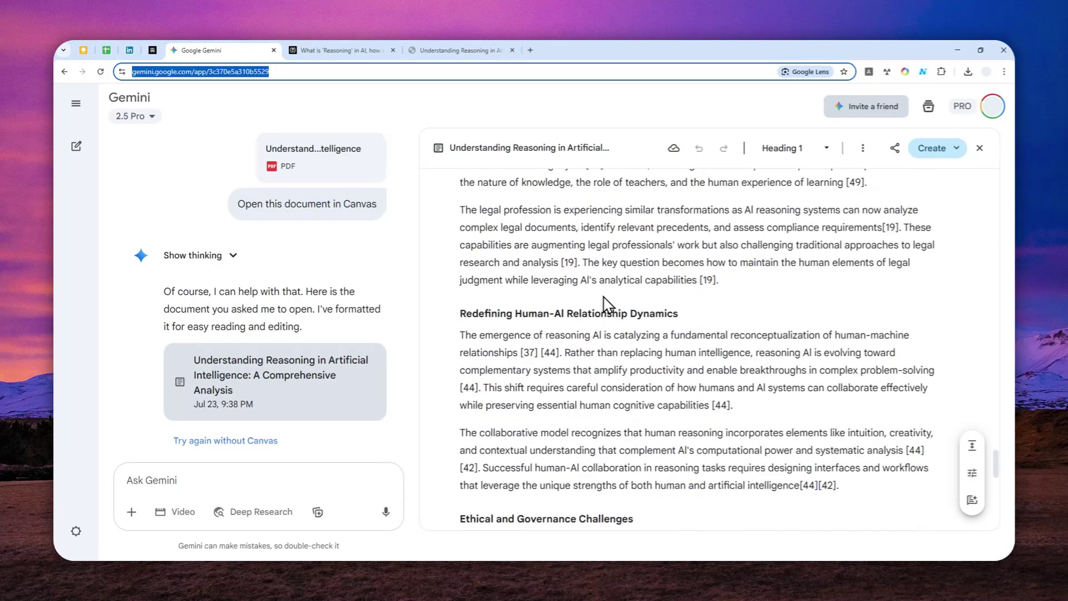
scroll(648, 269, down, 20)
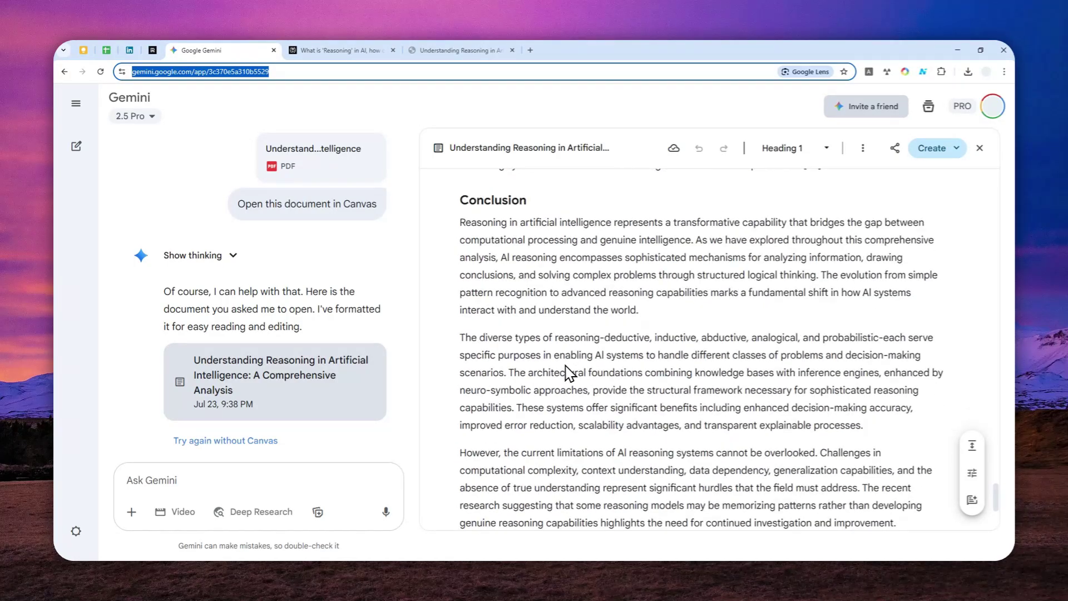
- Turn the Canvas document into an infographic and let Gemini write its HTML code
scroll(673, 327, down, 3)
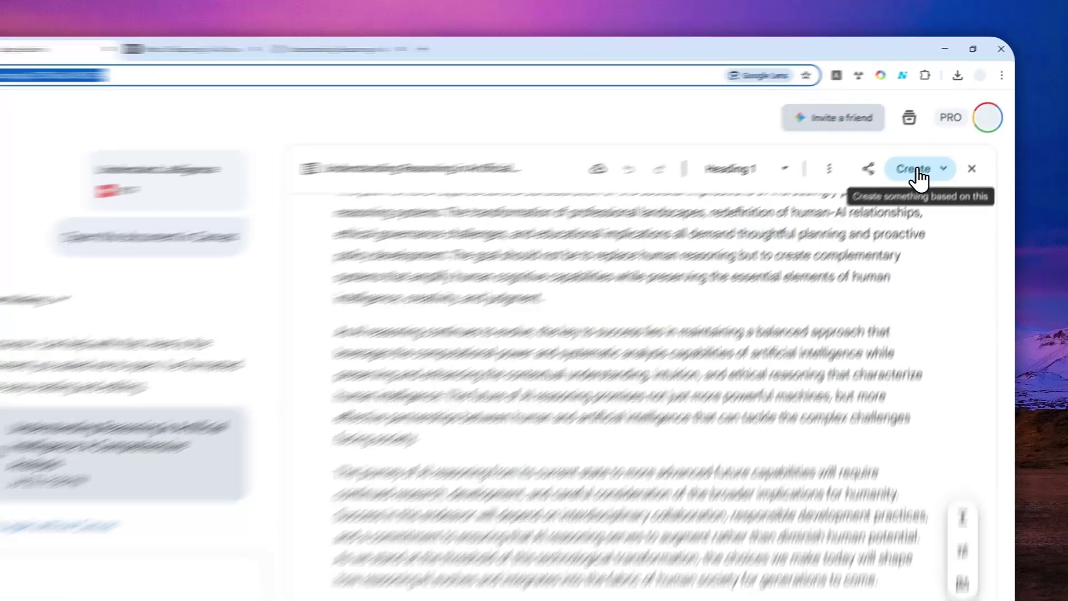
click(937, 148)
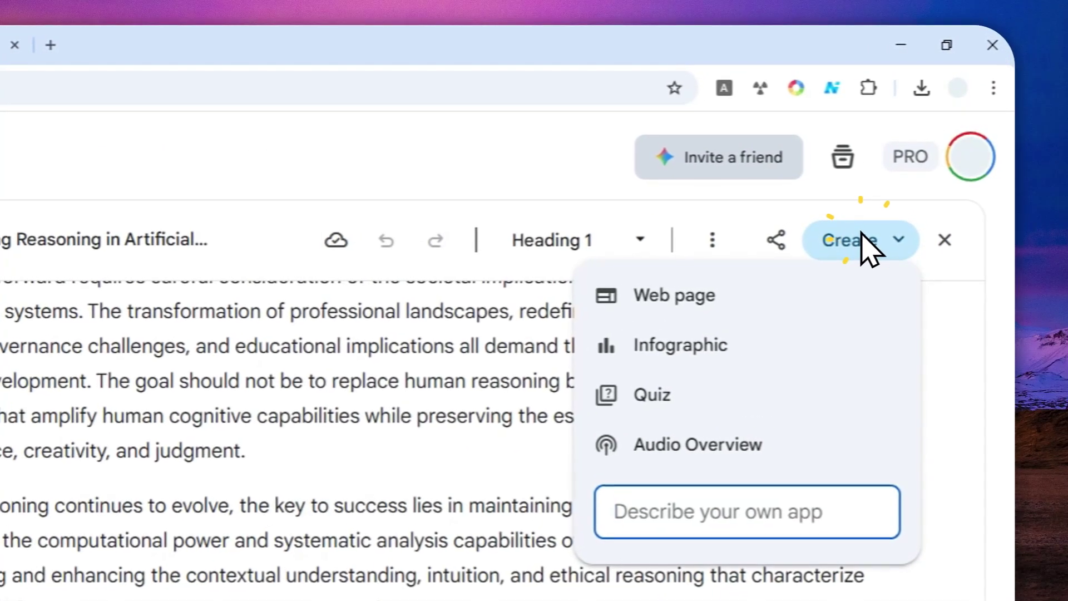
click(665, 346)
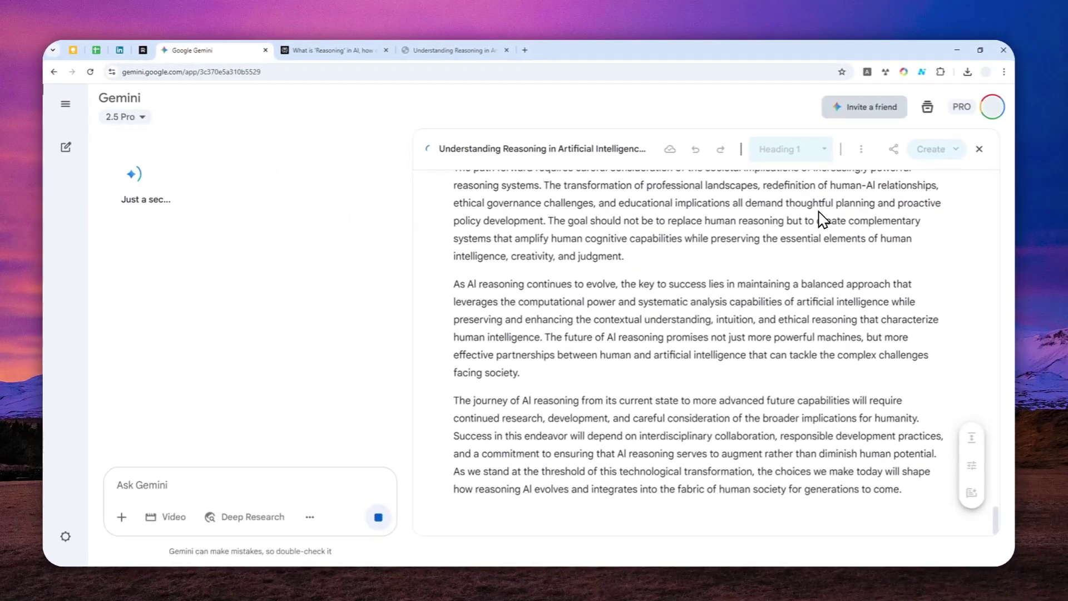
scroll(706, 345, up, 15)
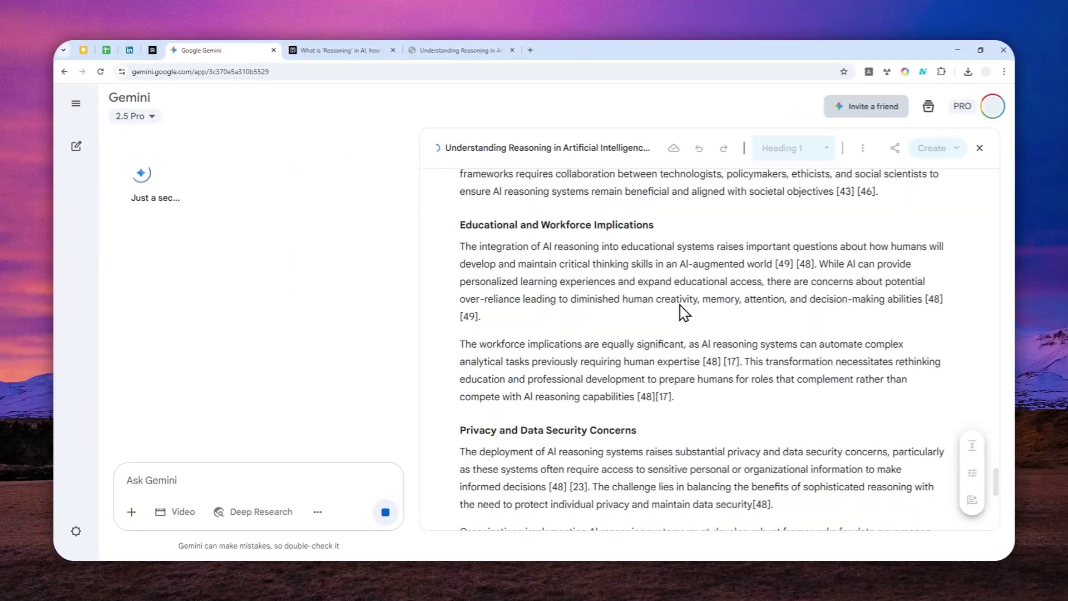
scroll(584, 271, up, 5)
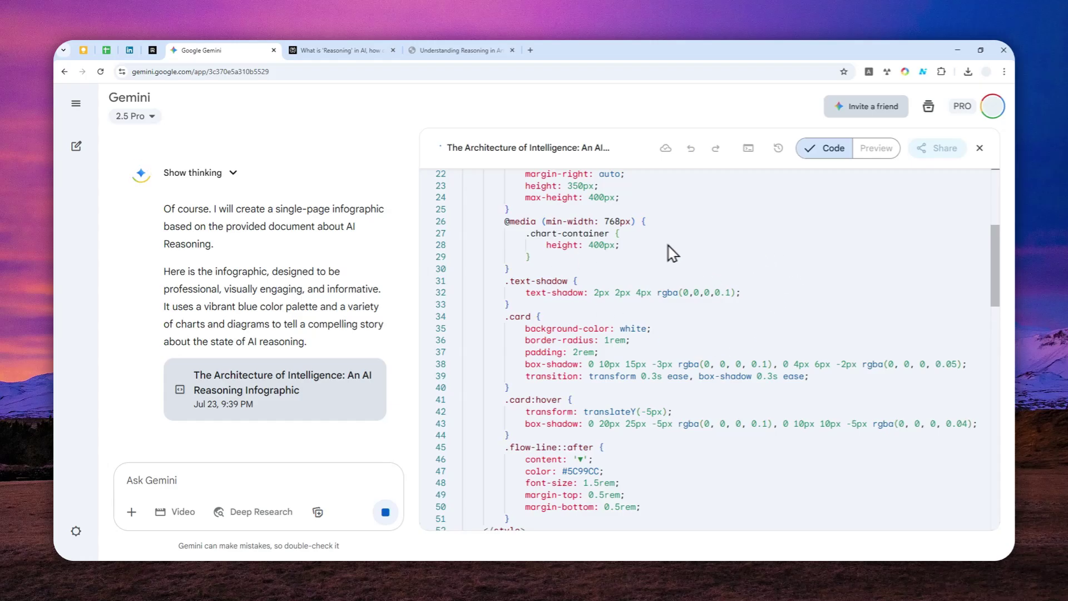
scroll(613, 318, down, 3)
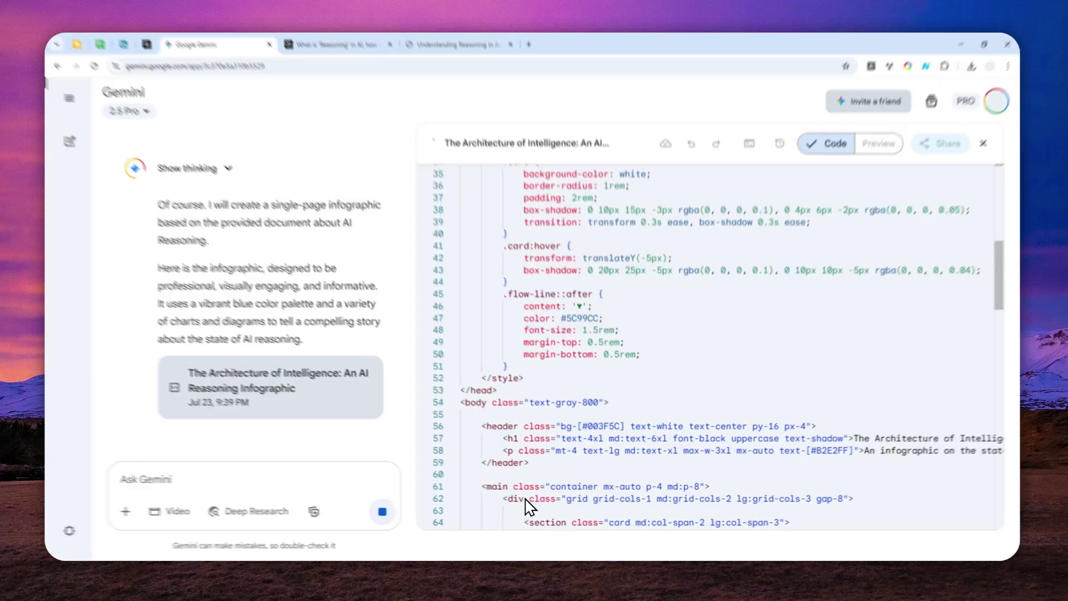
- Preview the rendered infographic and scroll through its charts, cards and footer
click(527, 508)
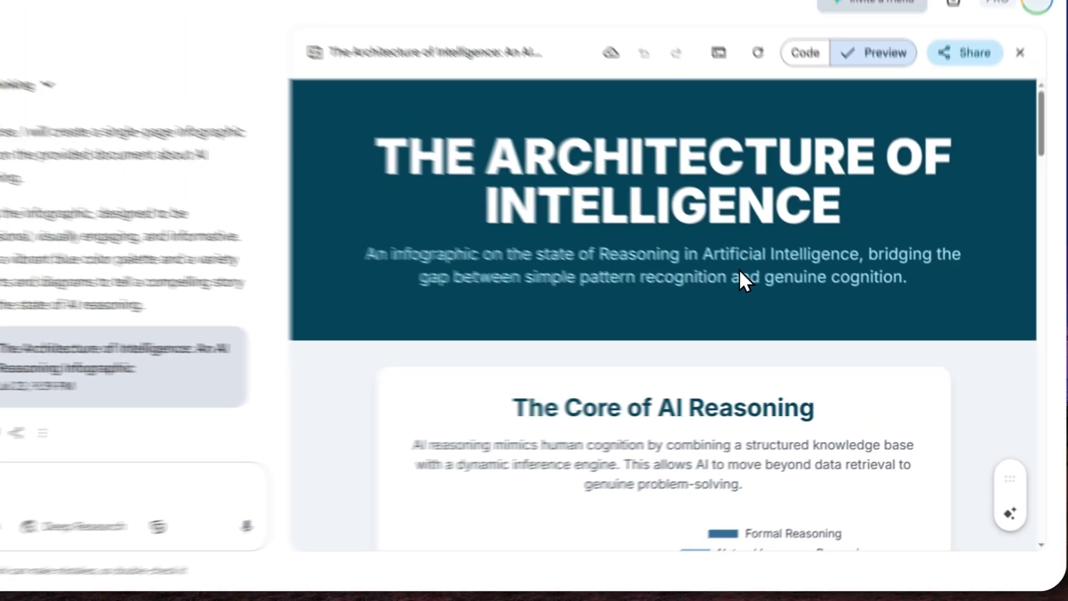
scroll(778, 139, down, 3)
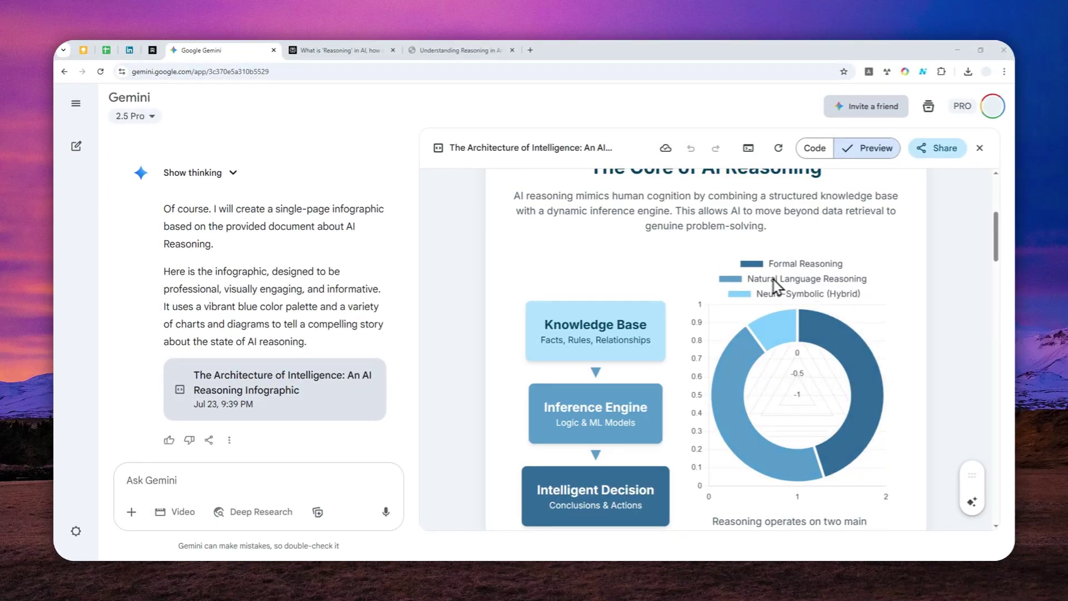
scroll(639, 319, down, 10)
scroll(701, 309, down, 10)
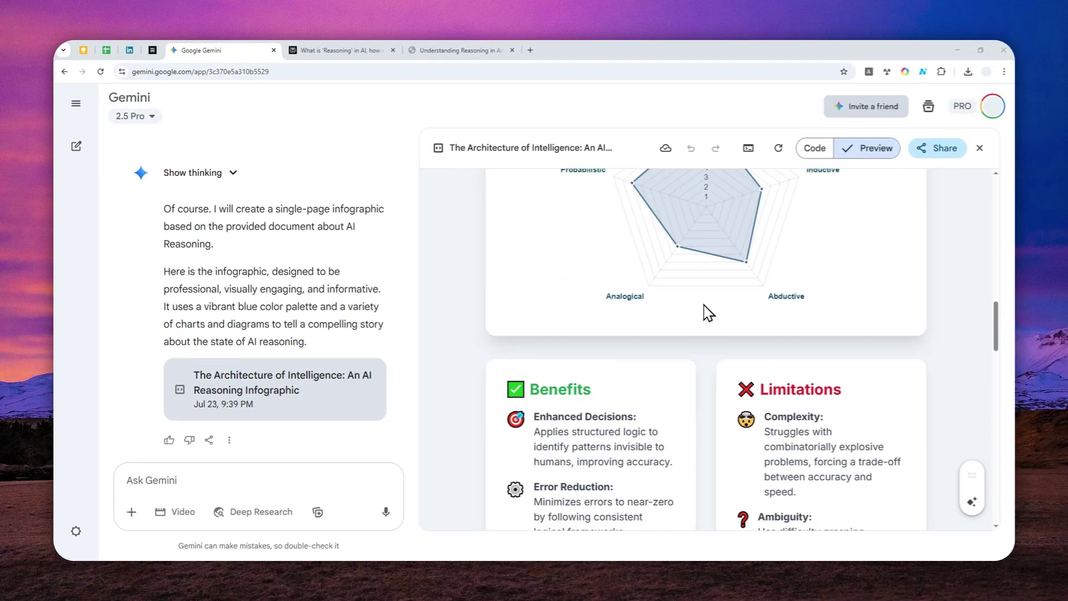
scroll(729, 300, down, 6)
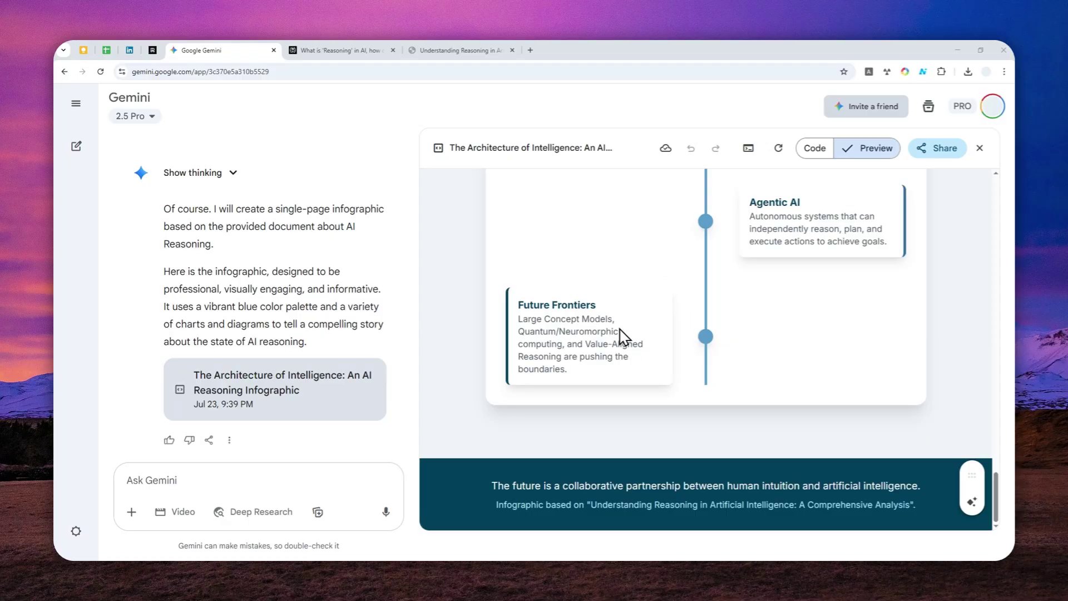
- Start a follow-up request in the Ask Gemini box to revise the infographic
click(148, 479)
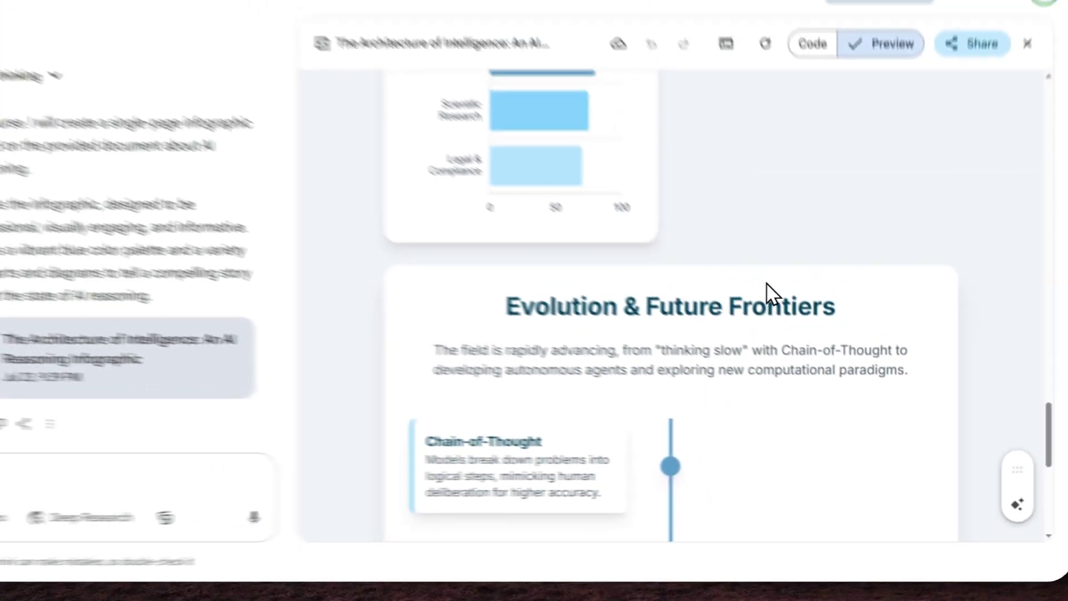
scroll(723, 337, up, 10)
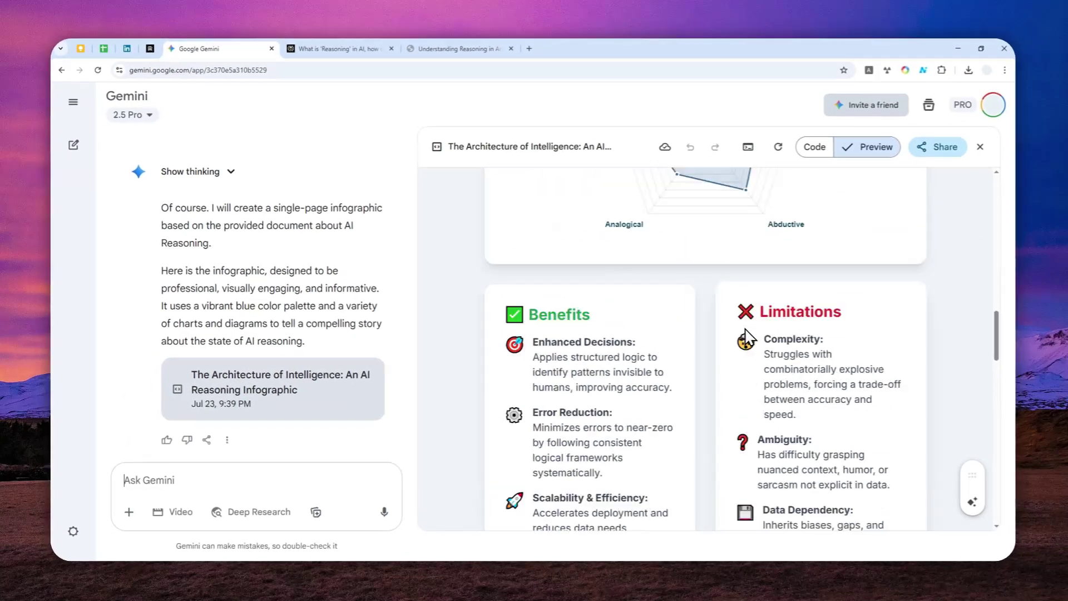
scroll(746, 336, up, 10)
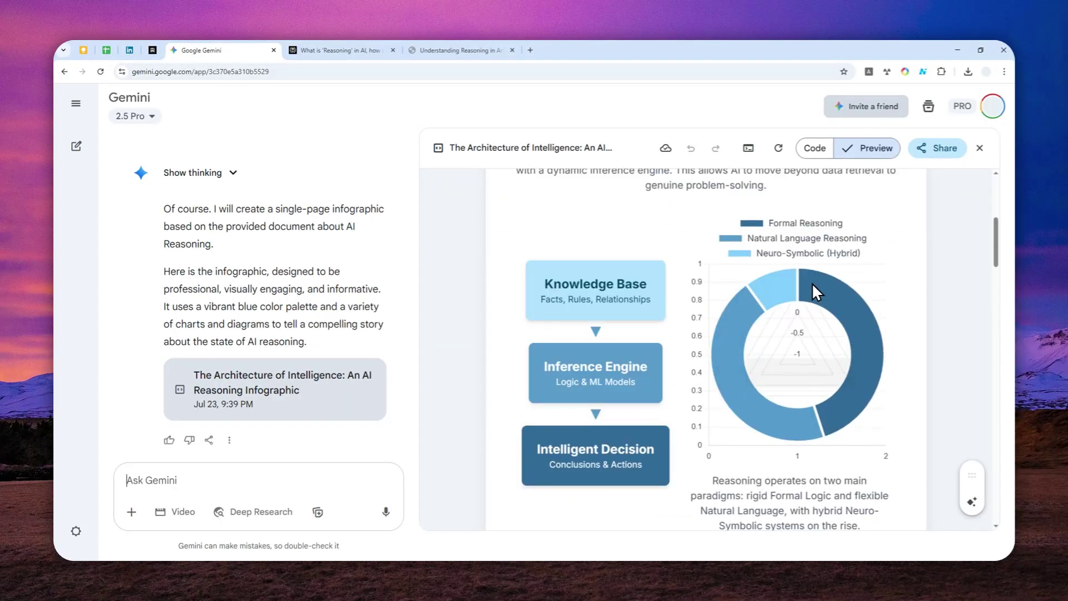
scroll(857, 344, up, 5)
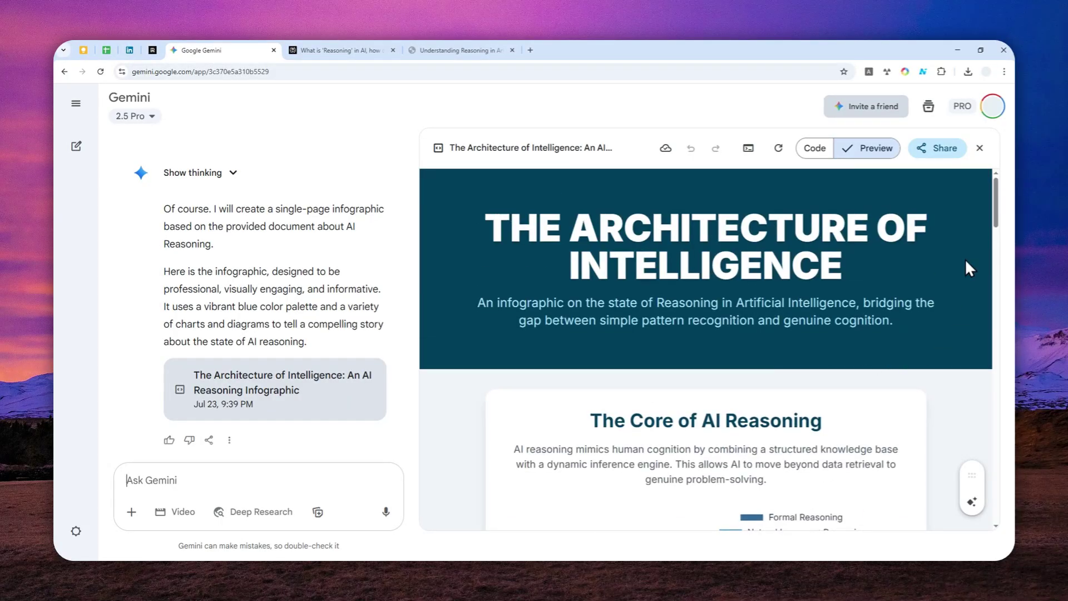
scroll(658, 356, down, 10)
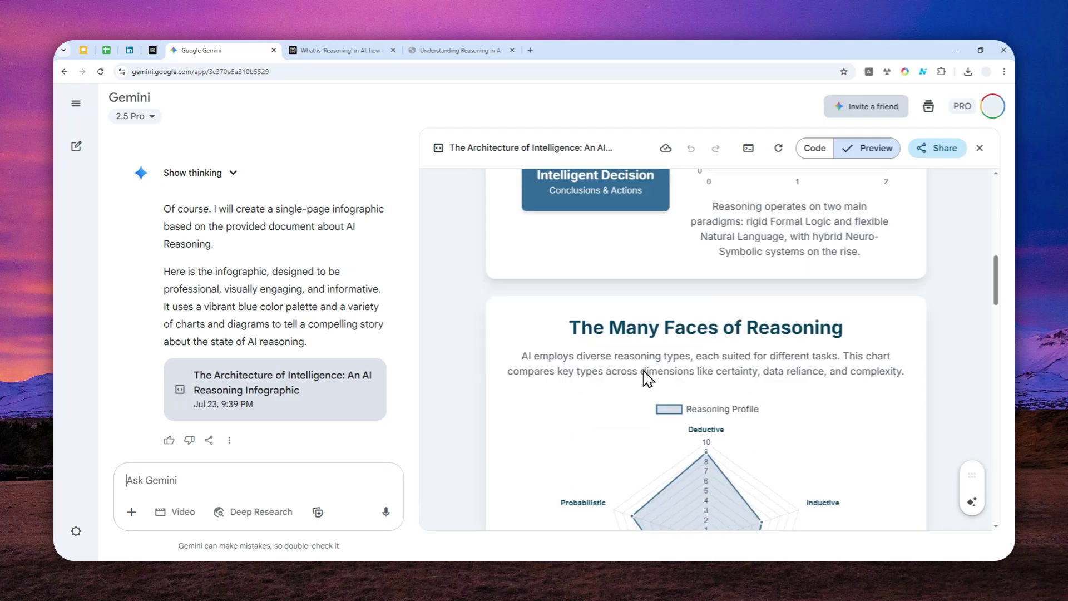
scroll(818, 304, up, 2)
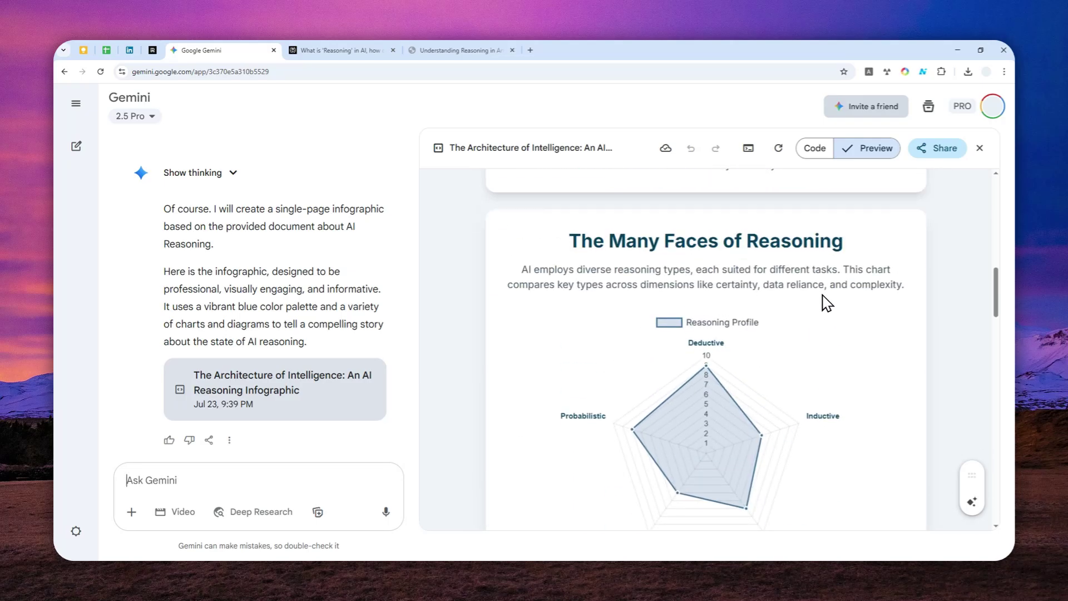
scroll(718, 292, down, 10)
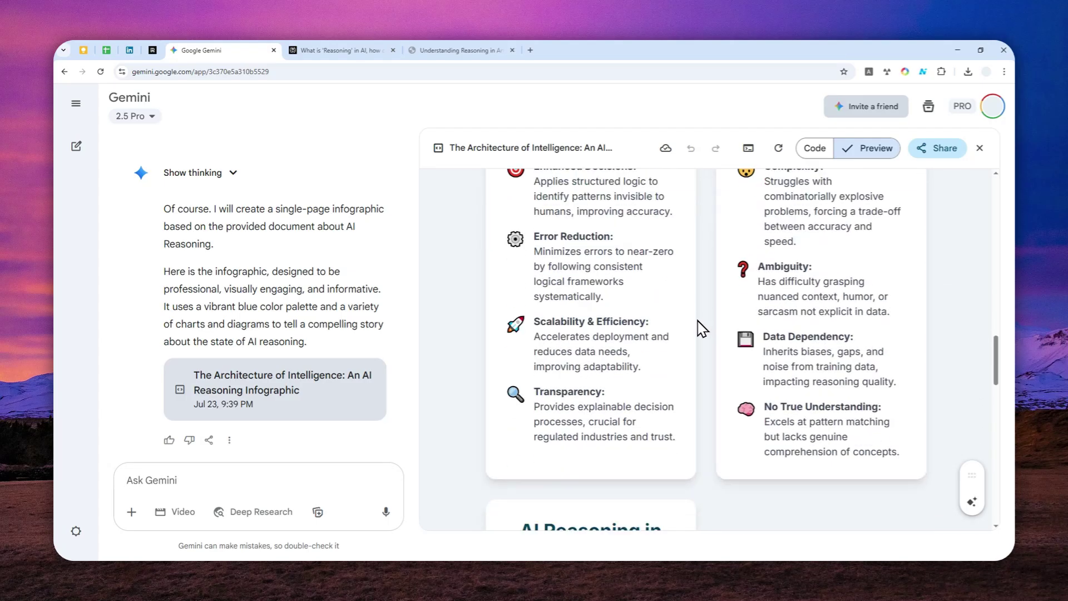
scroll(579, 319, down, 5)
click(197, 486)
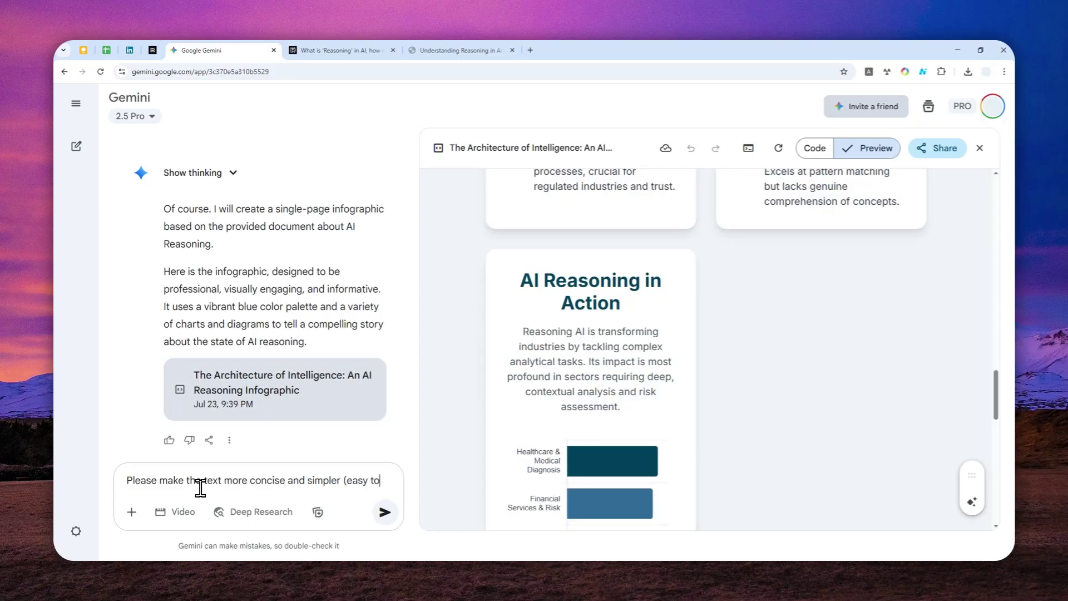
- Ask Gemini to make the infographic text more concise and review the updated version
text(undr)
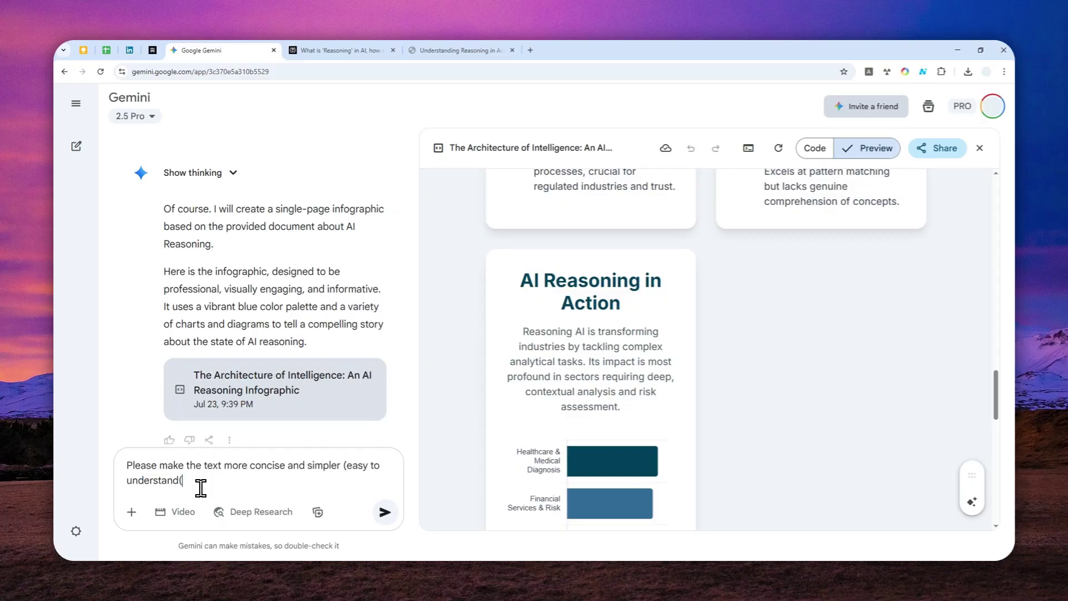
key(Return)
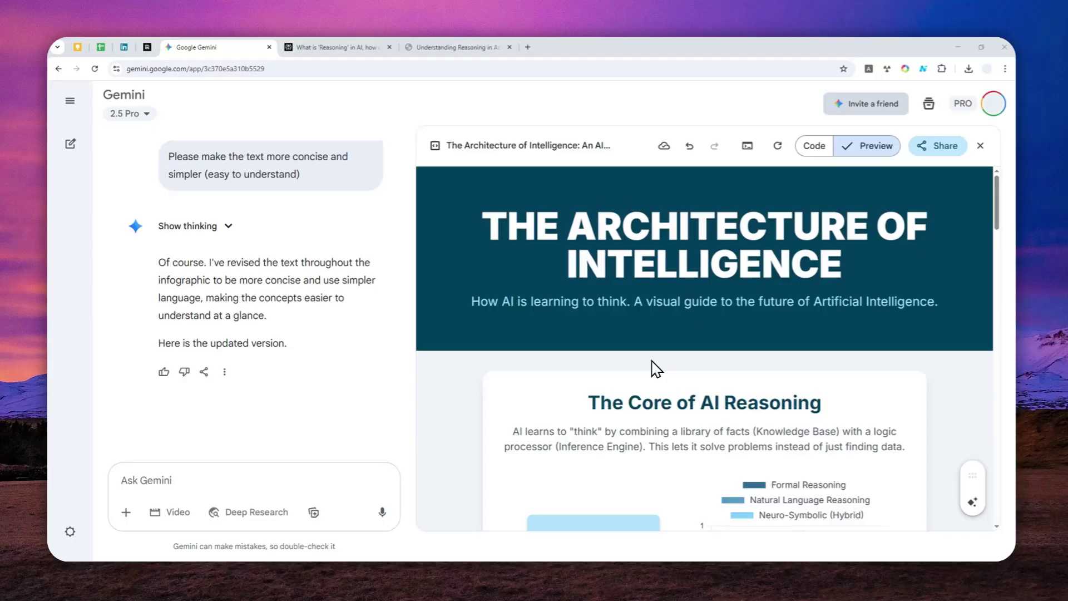
scroll(715, 350, down, 5)
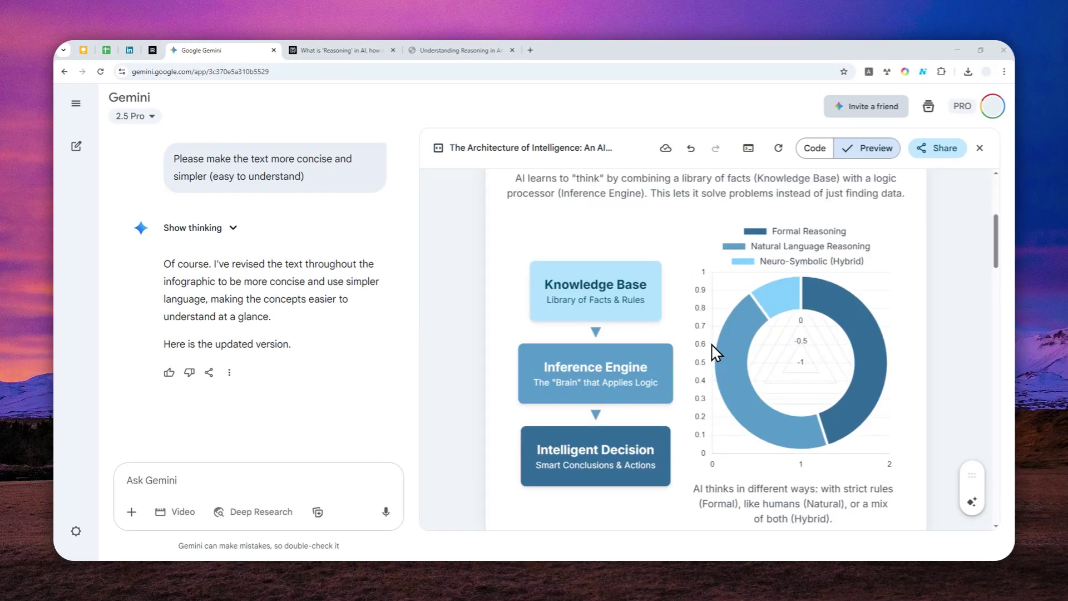
scroll(719, 335, down, 8)
scroll(619, 337, down, 7)
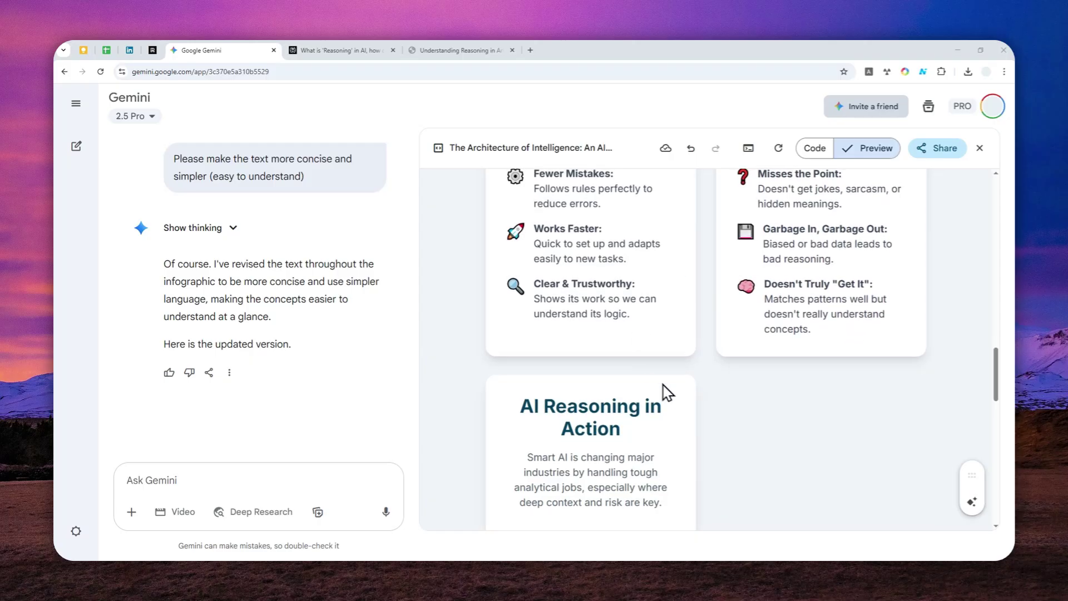
scroll(782, 358, down, 9)
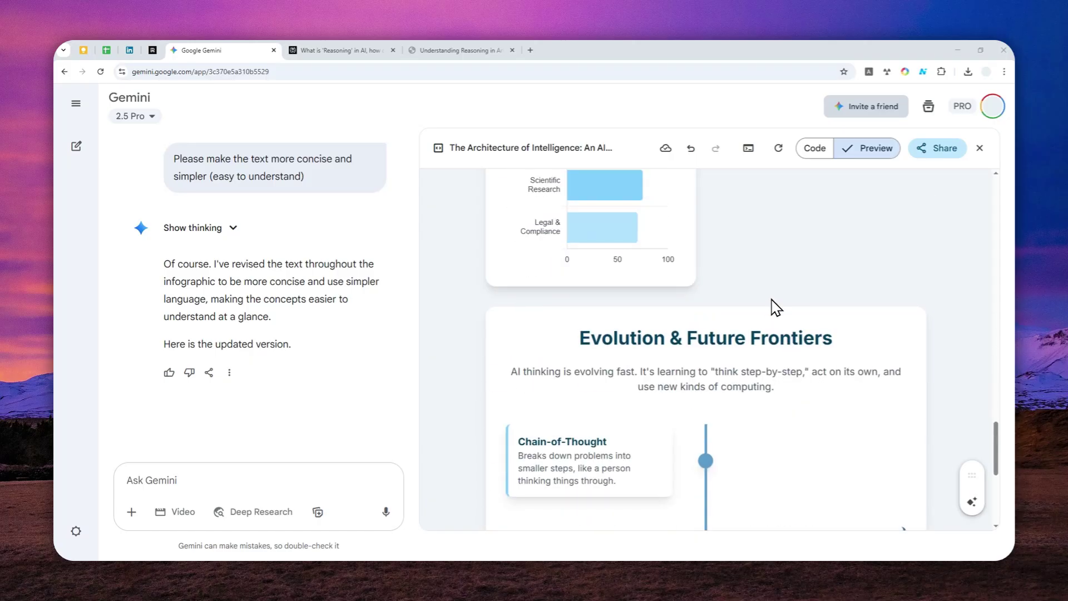
scroll(785, 356, up, 14)
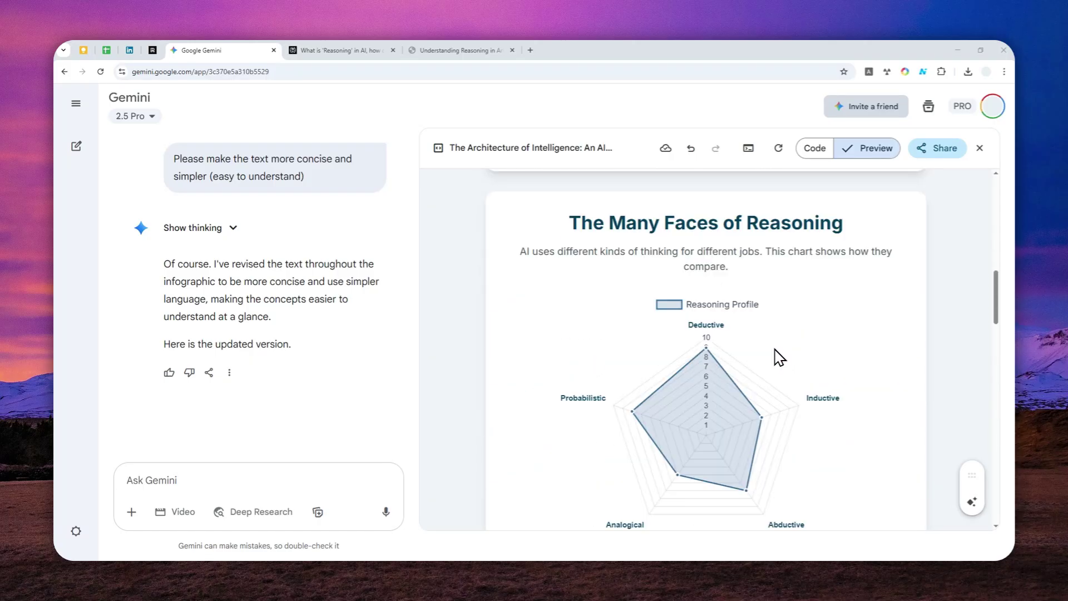
scroll(784, 364, up, 8)
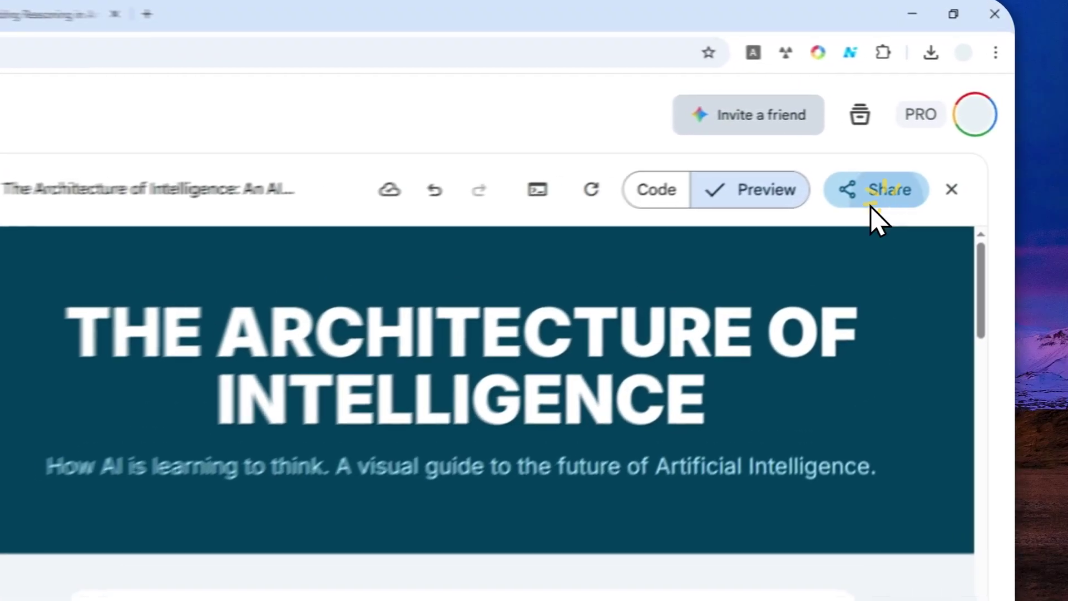
- Create and copy a public share link for the infographic, then paste it into a new tab
click(941, 150)
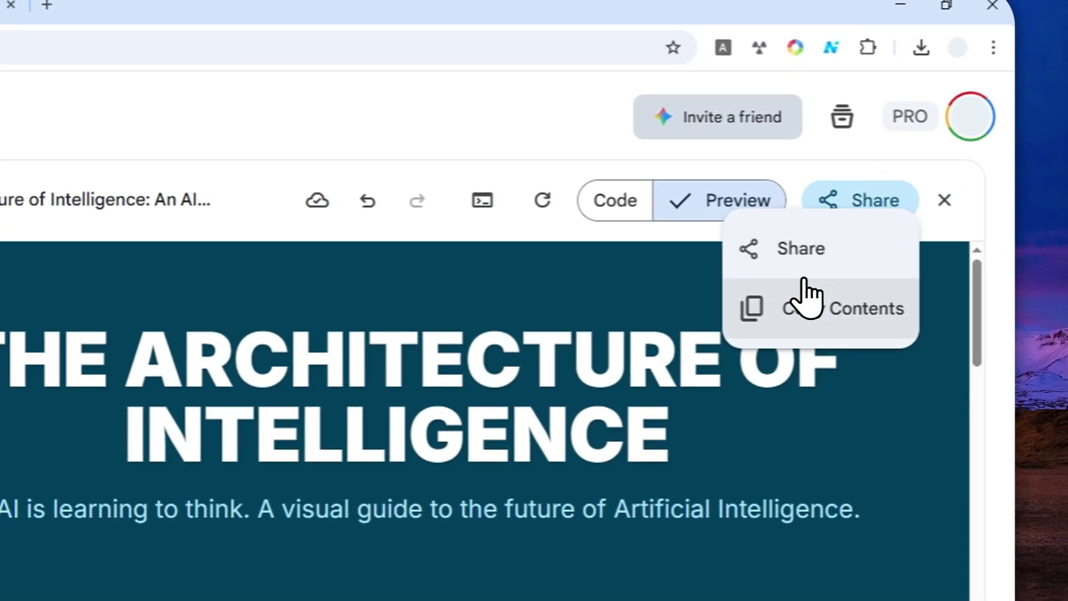
click(811, 251)
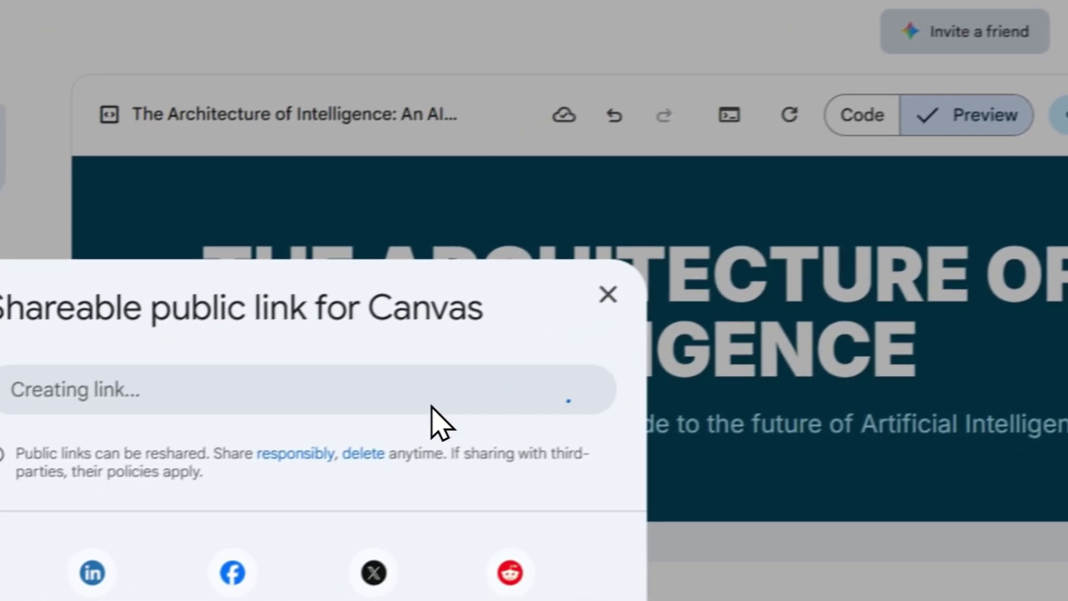
click(543, 400)
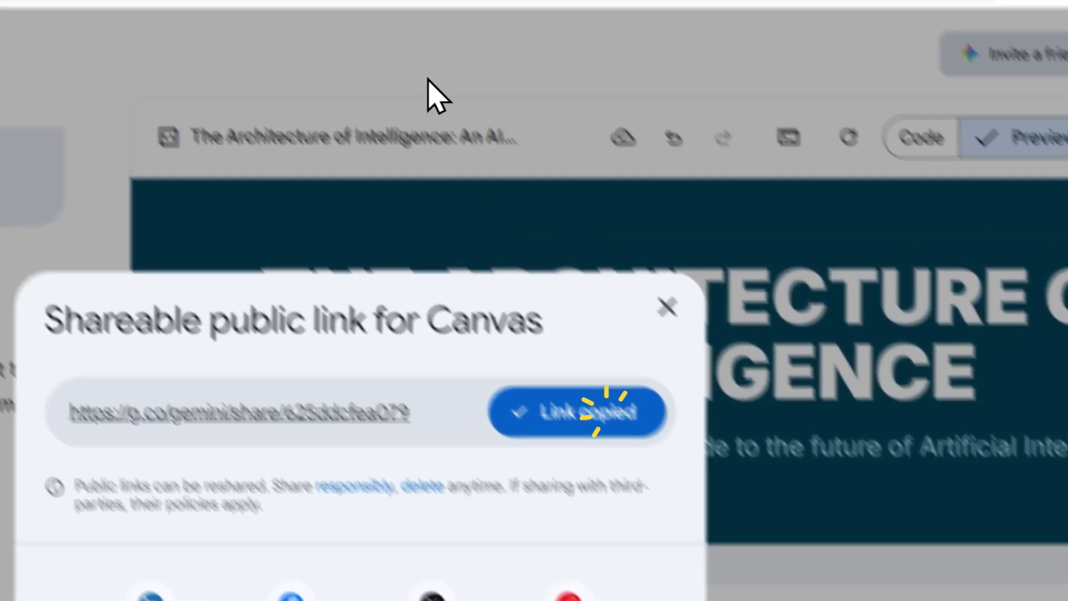
click(460, 33)
text(https://g.co/gemini/share/625ddcfea079)
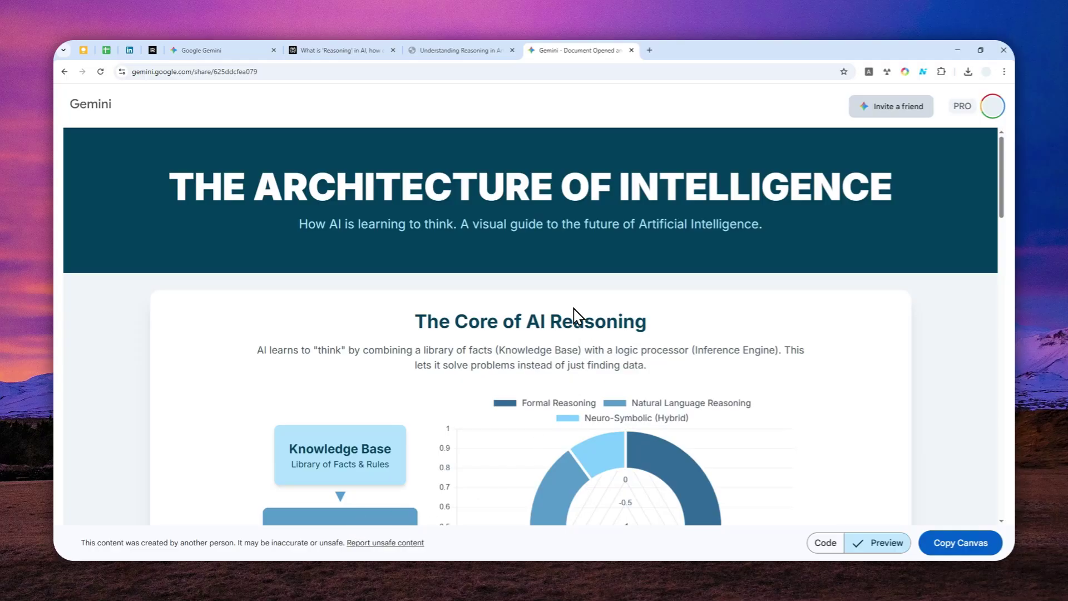
- Review the shared infographic page and its charts, then close that tab
scroll(625, 262, down, 5)
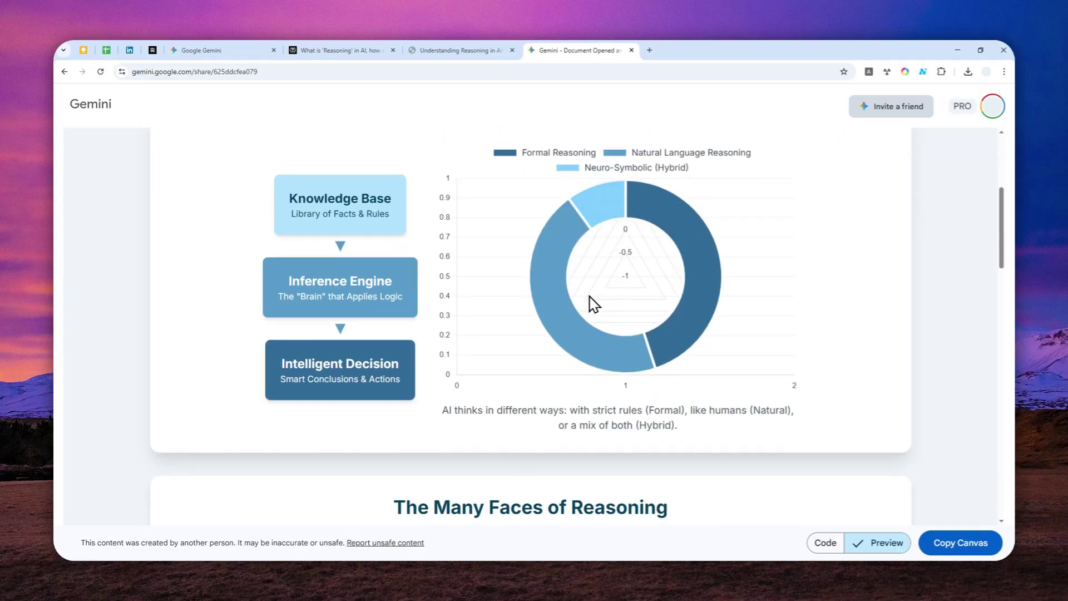
mouse_move(714, 236)
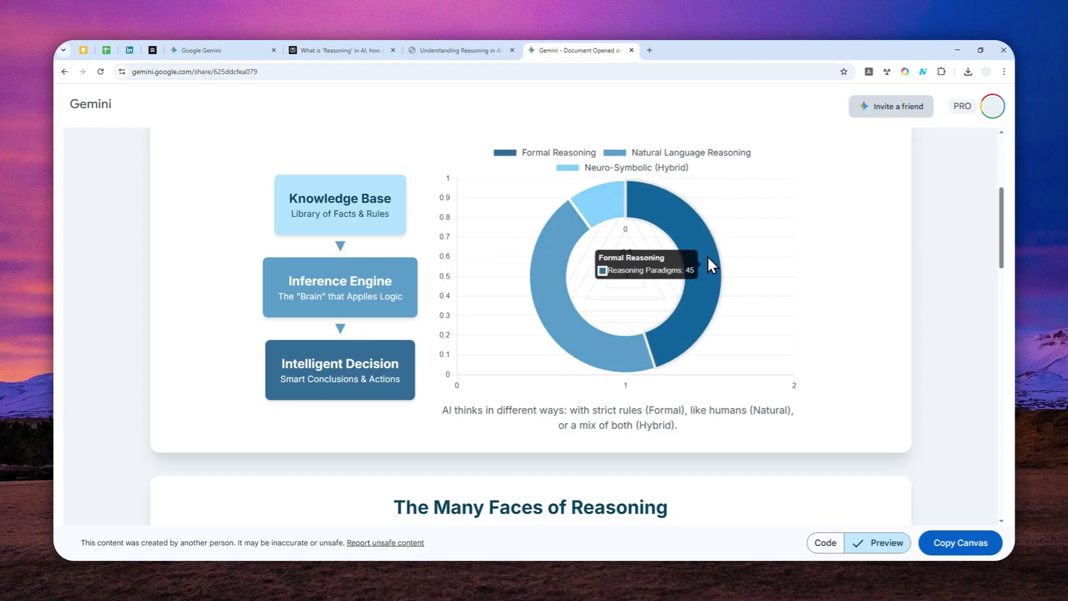
scroll(649, 285, down, 1)
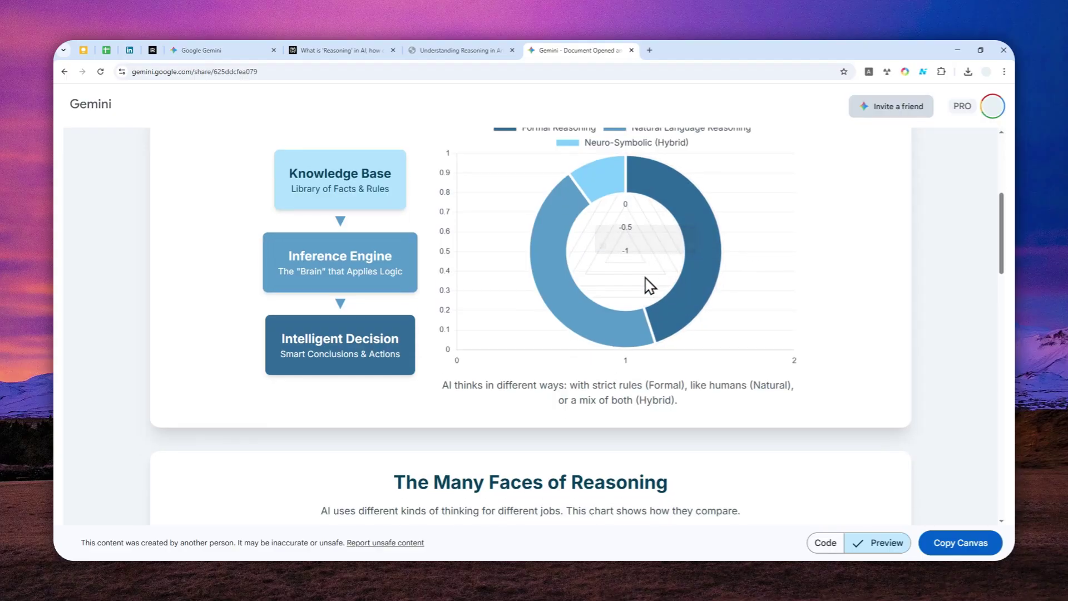
scroll(650, 286, down, 8)
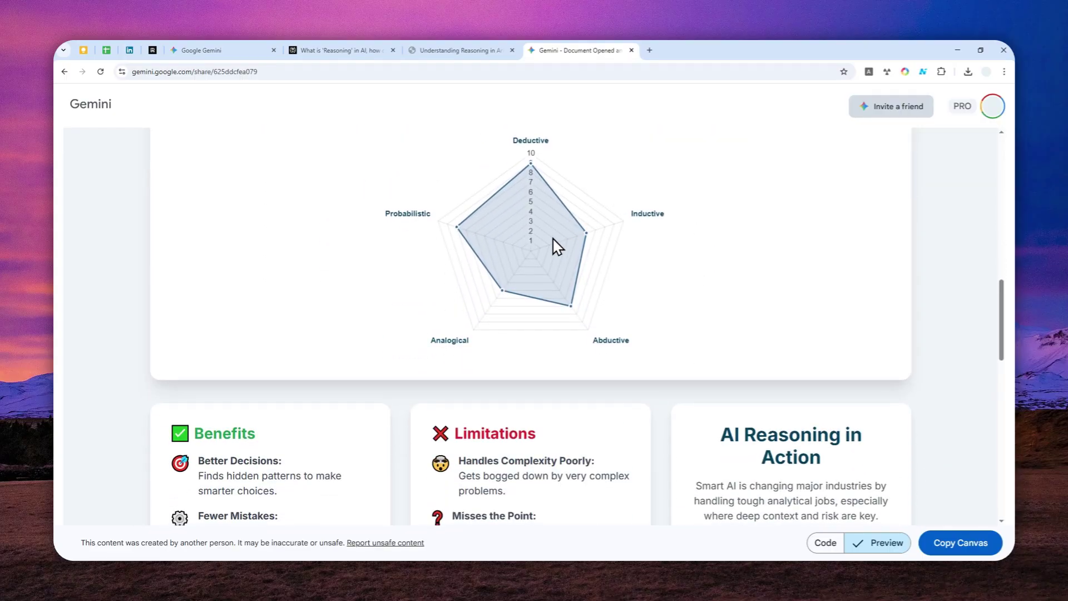
scroll(591, 227, down, 4)
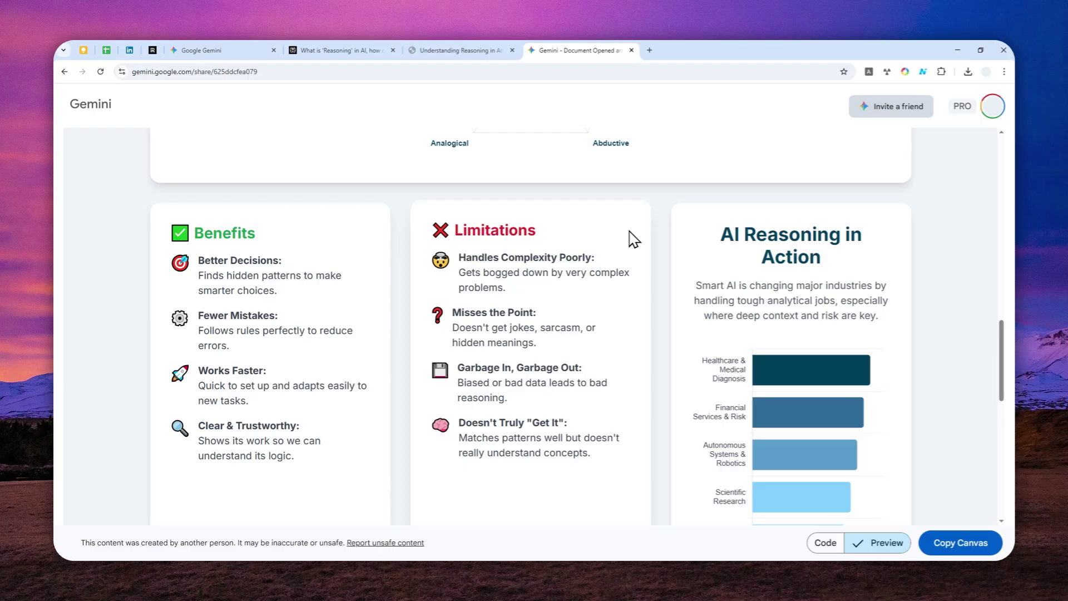
scroll(645, 222, down, 10)
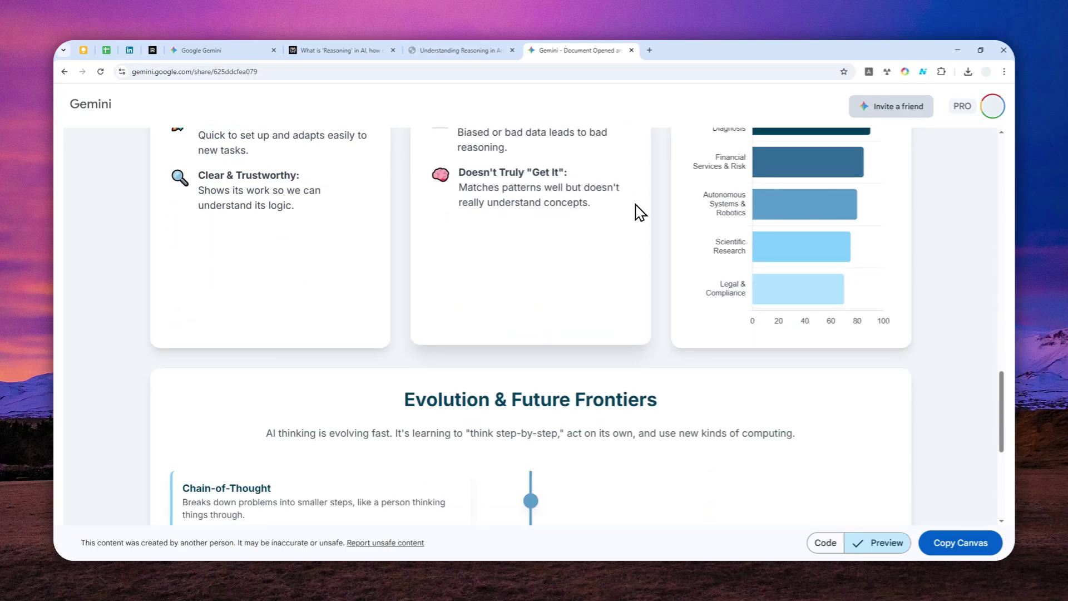
scroll(598, 289, down, 1)
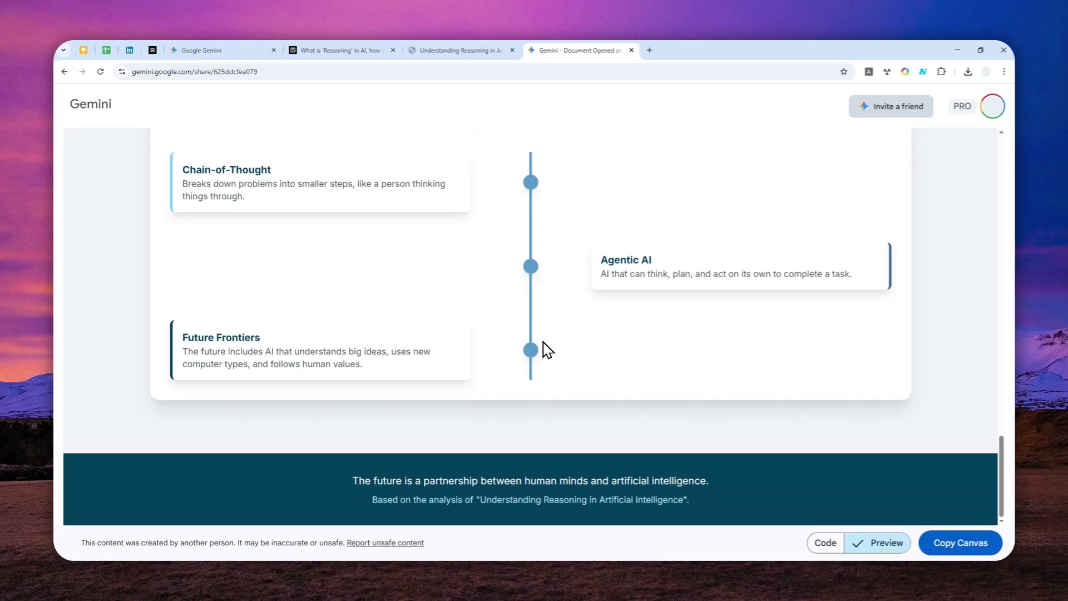
scroll(601, 345, up, 10)
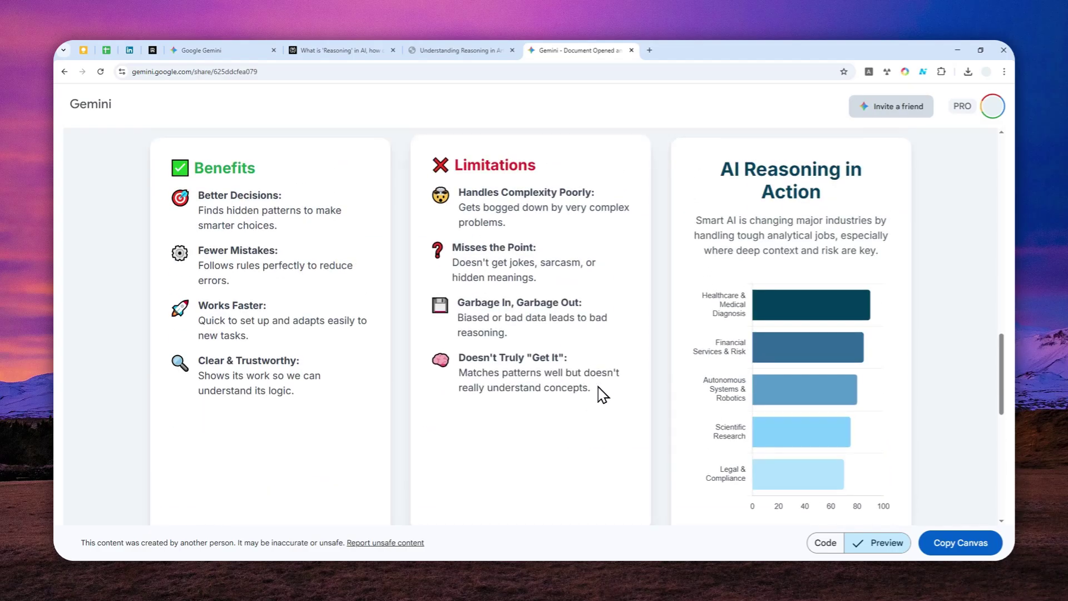
scroll(600, 394, up, 4)
scroll(598, 382, up, 4)
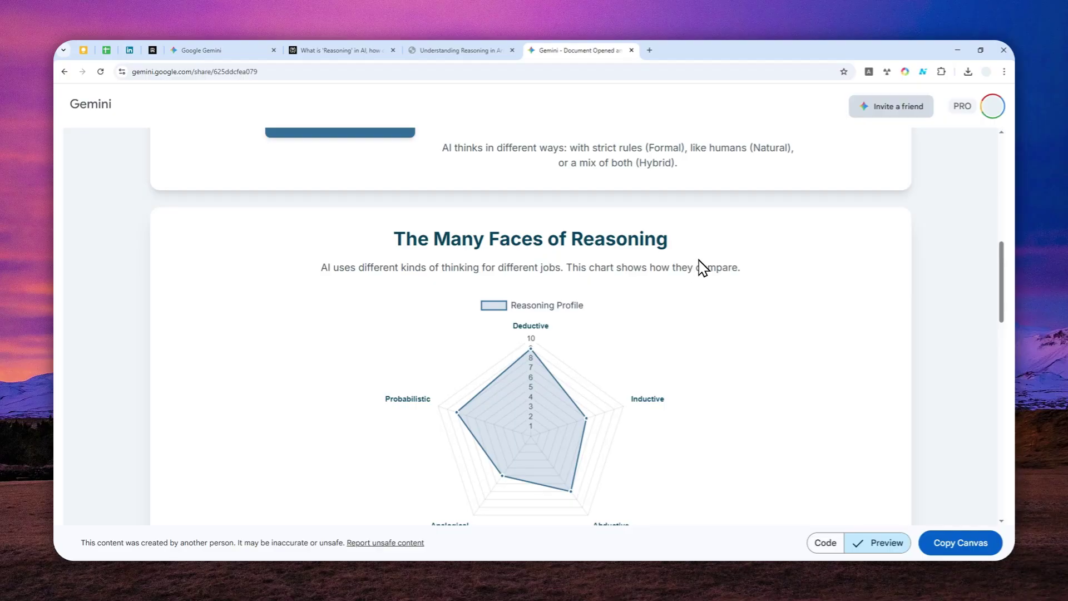
scroll(702, 267, up, 5)
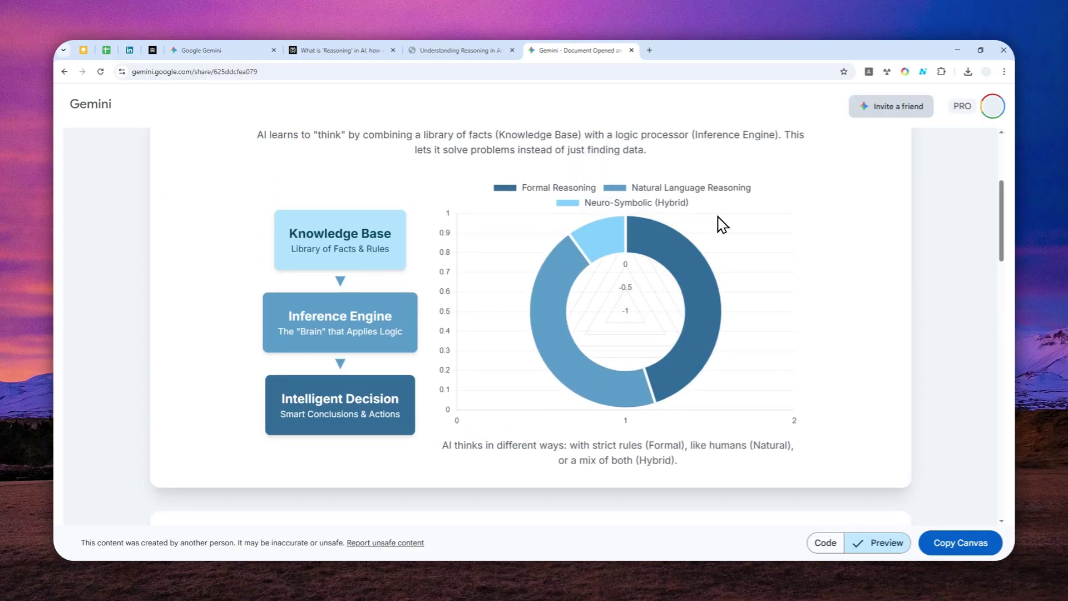
scroll(734, 218, up, 4)
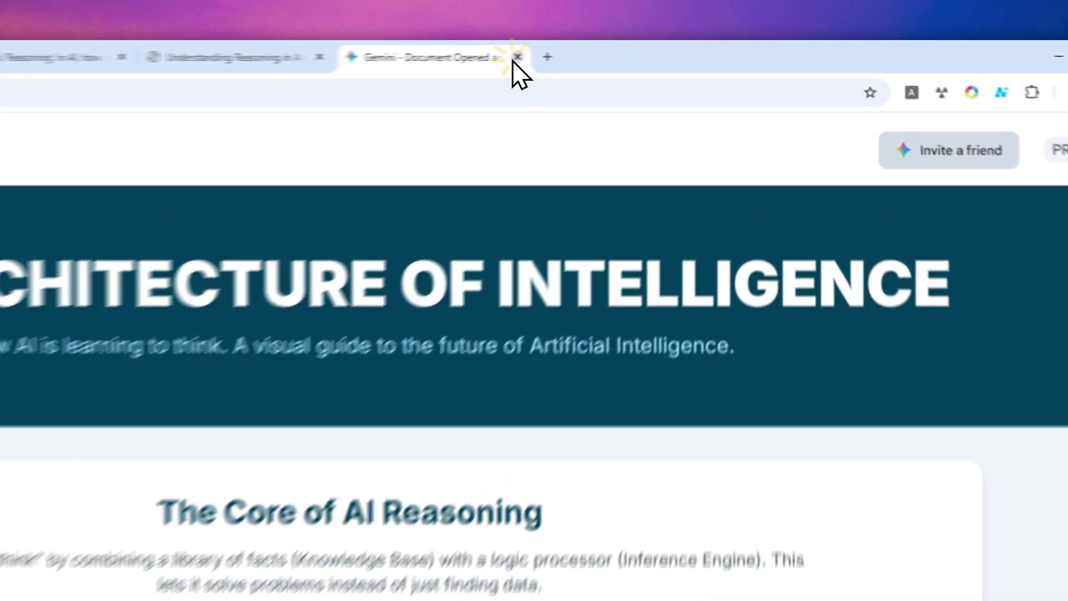
click(632, 50)
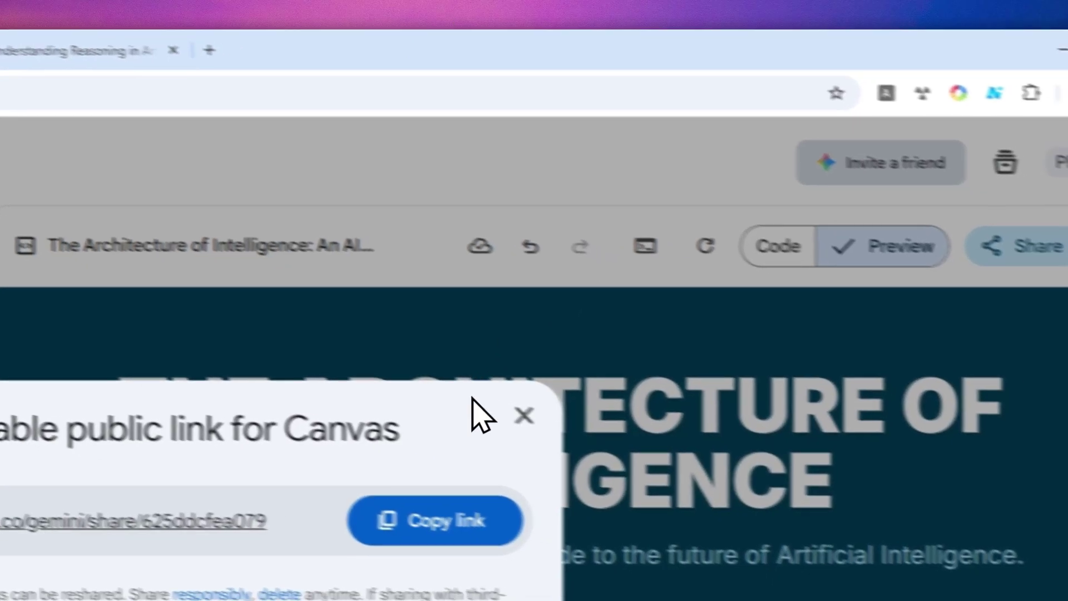
- Switch the Canvas to the infographic's HTML code view and copy all of the code
click(523, 415)
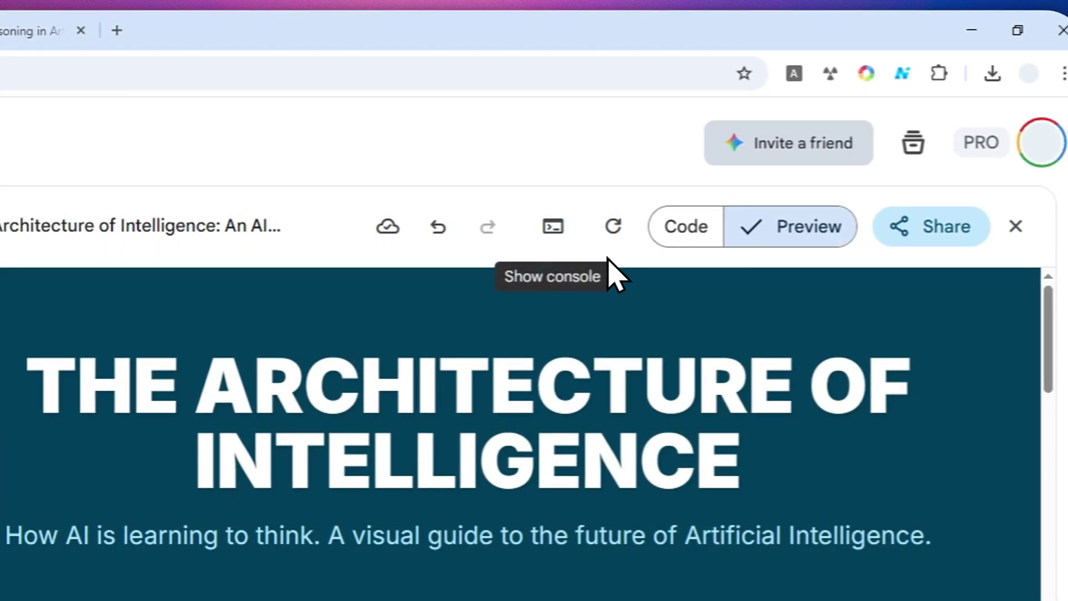
click(683, 239)
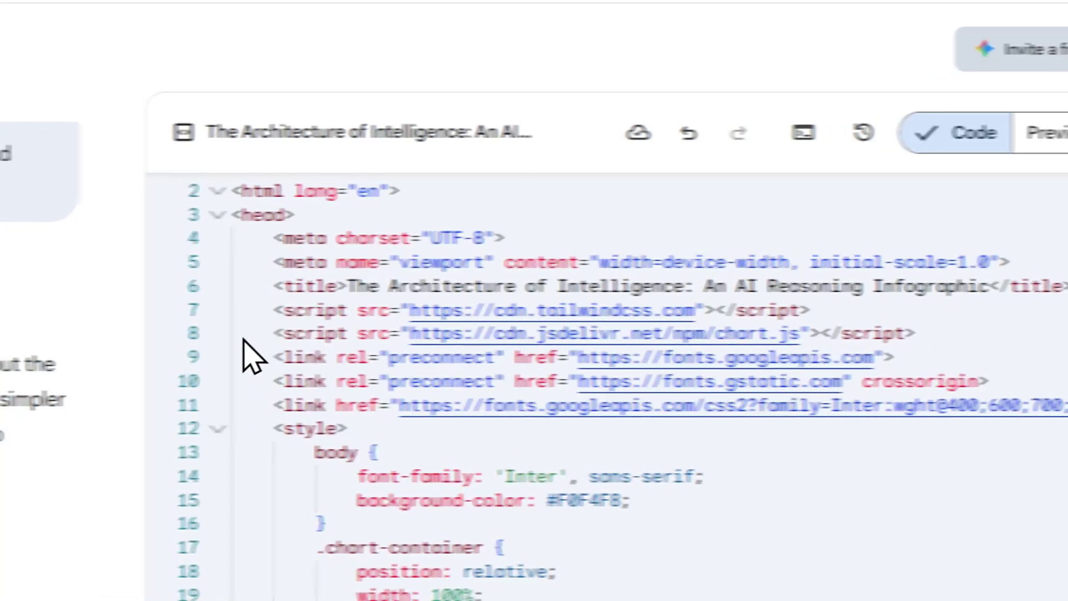
click(160, 365)
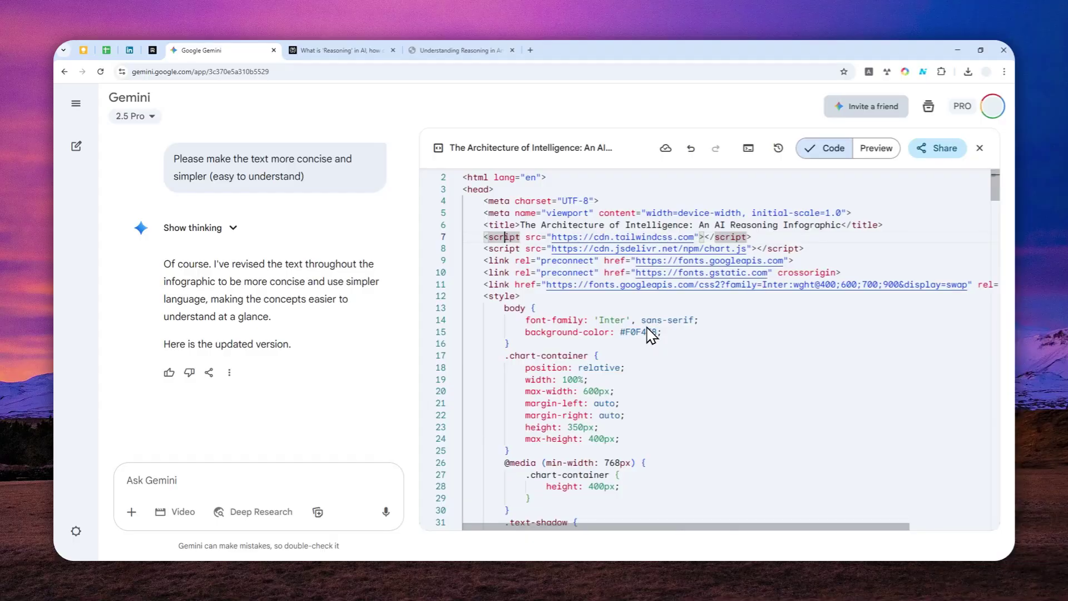
key(ctrl+a)
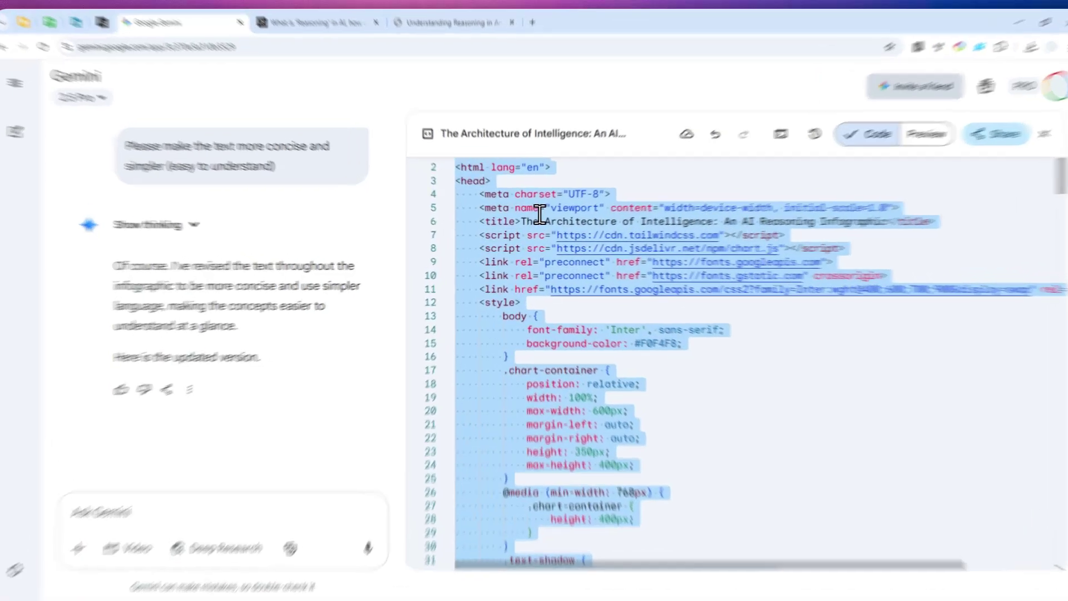
right_click(505, 231)
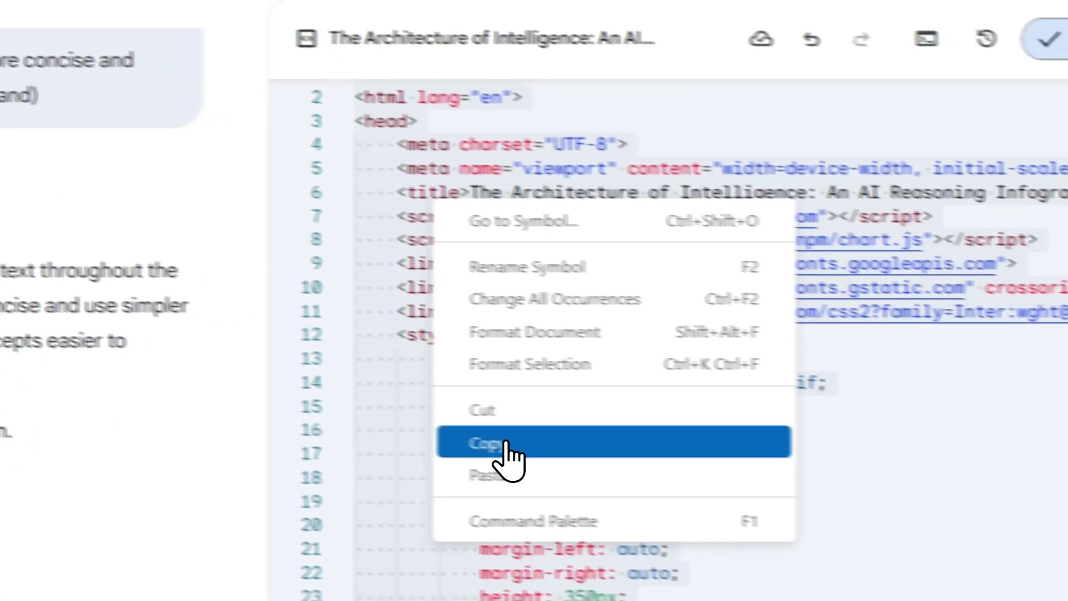
click(562, 450)
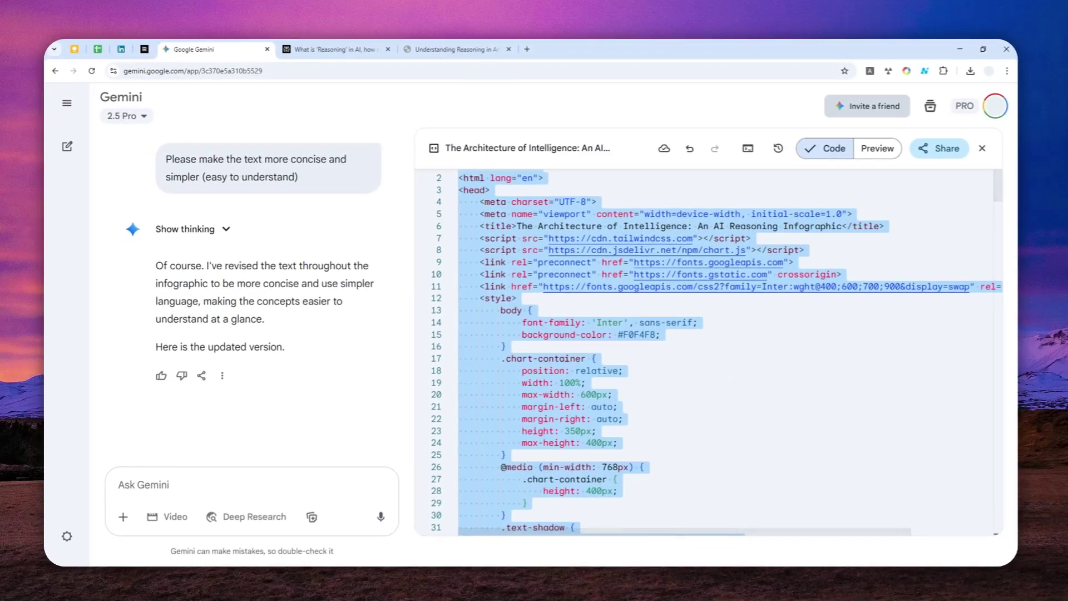
- Create a new text document named index in the Downloads folder
key(super+e)
drag(801, 106, 586, 71)
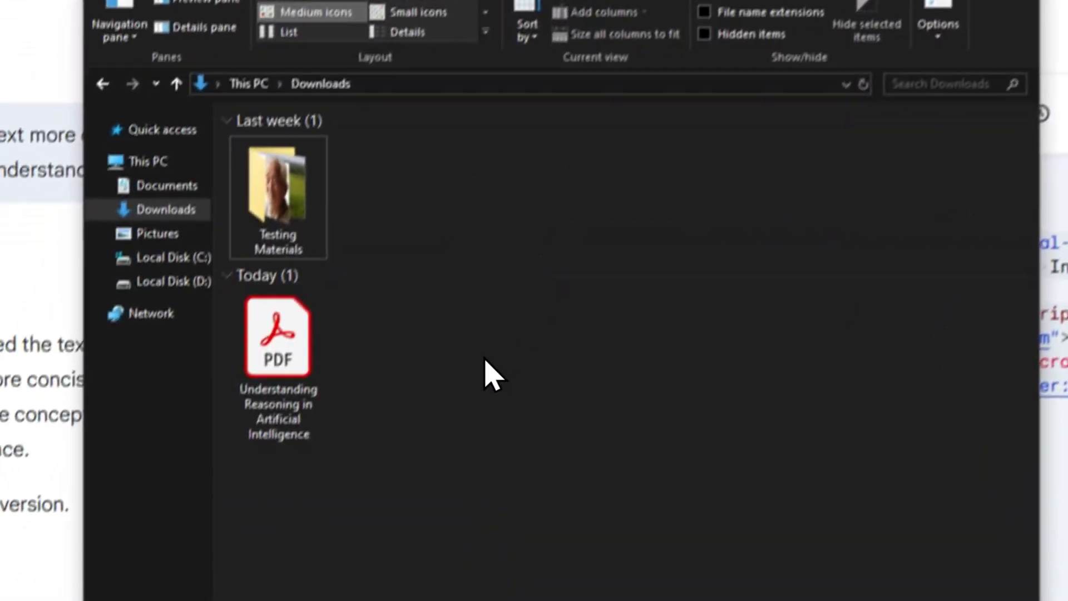
right_click(416, 505)
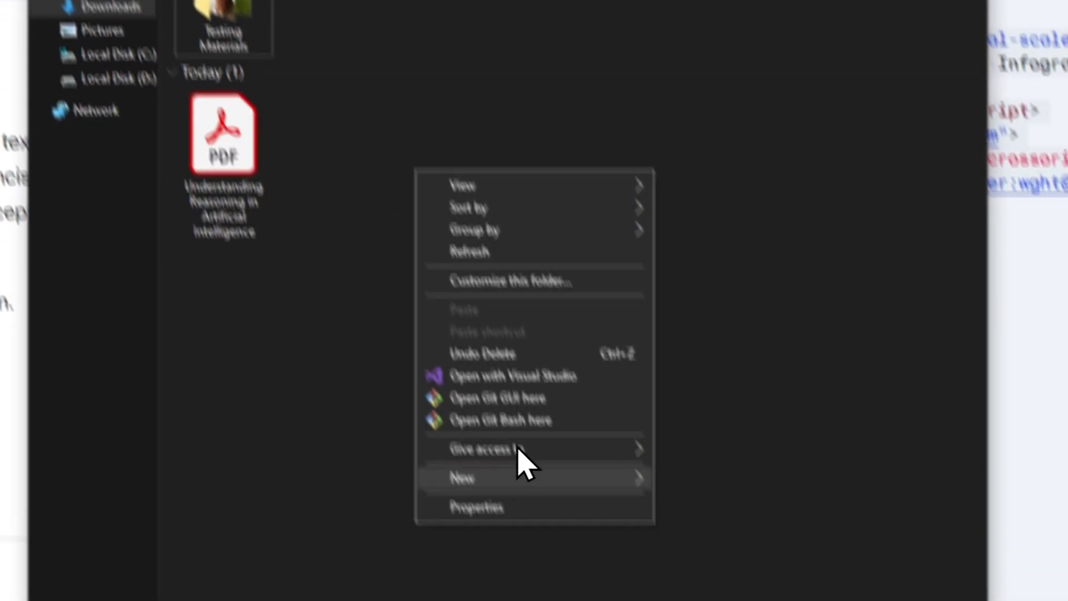
mouse_move(534, 478)
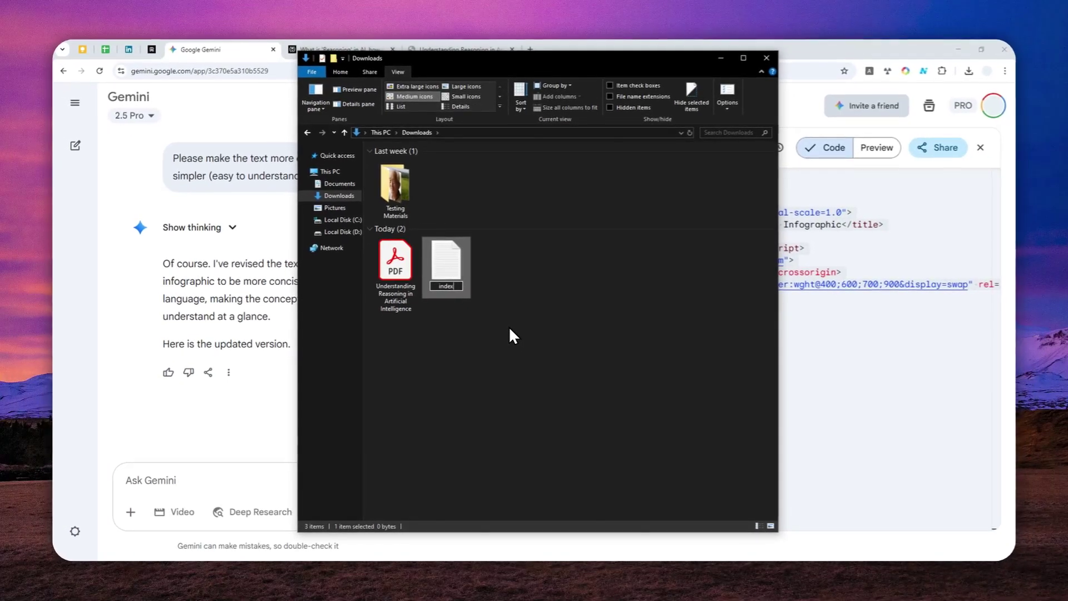
key(Return)
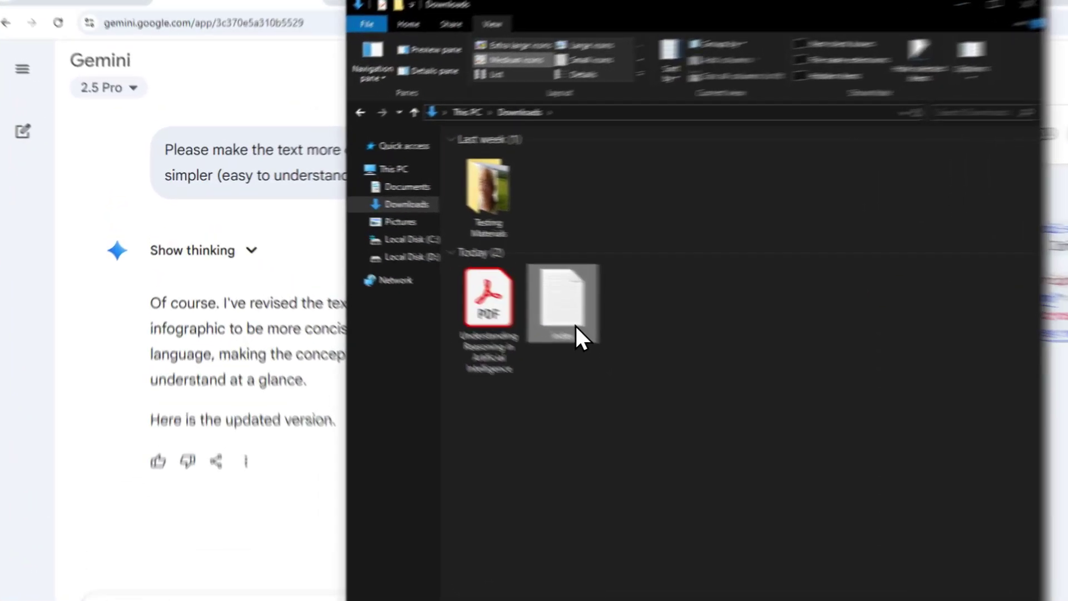
- Paste the copied infographic HTML code into index in Notepad
double_click(451, 275)
click(437, 257)
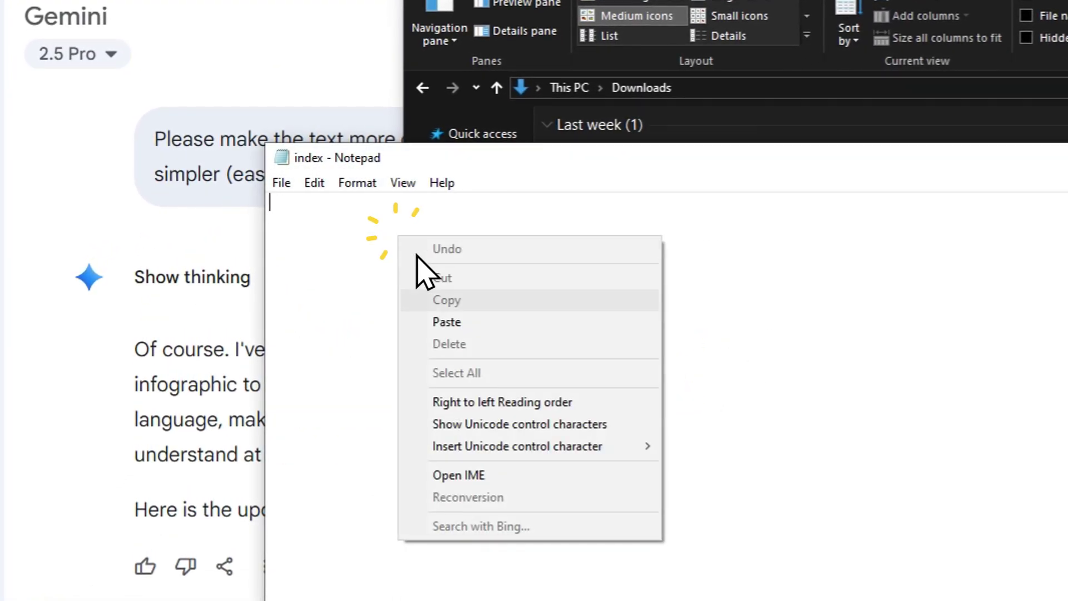
click(448, 322)
scroll(461, 322, up, 6)
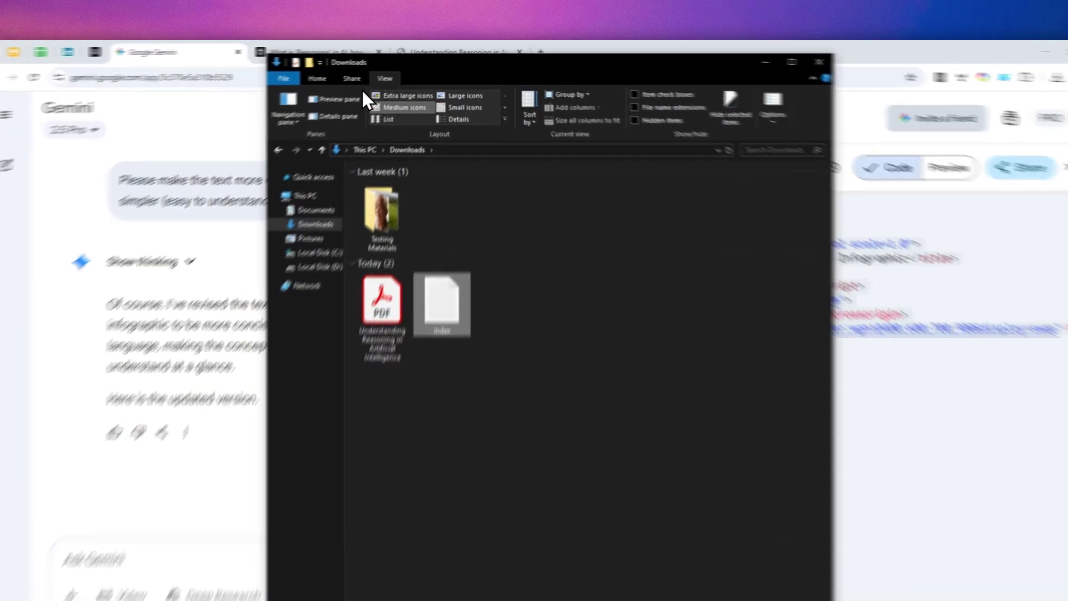
- Show file extensions and rename index.txt to index.html, confirming the extension change
click(396, 73)
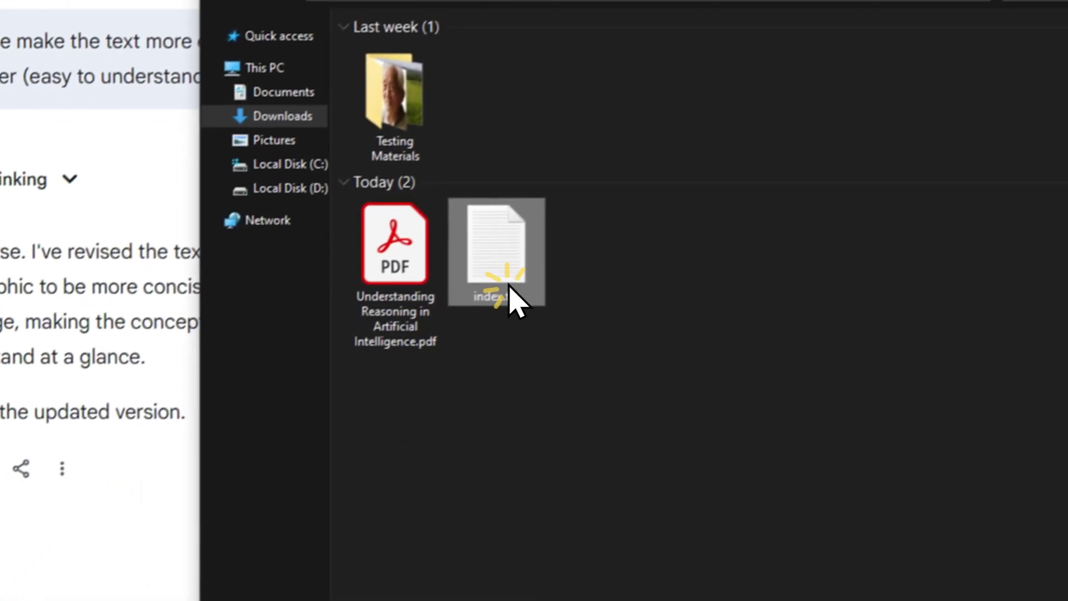
right_click(303, 537)
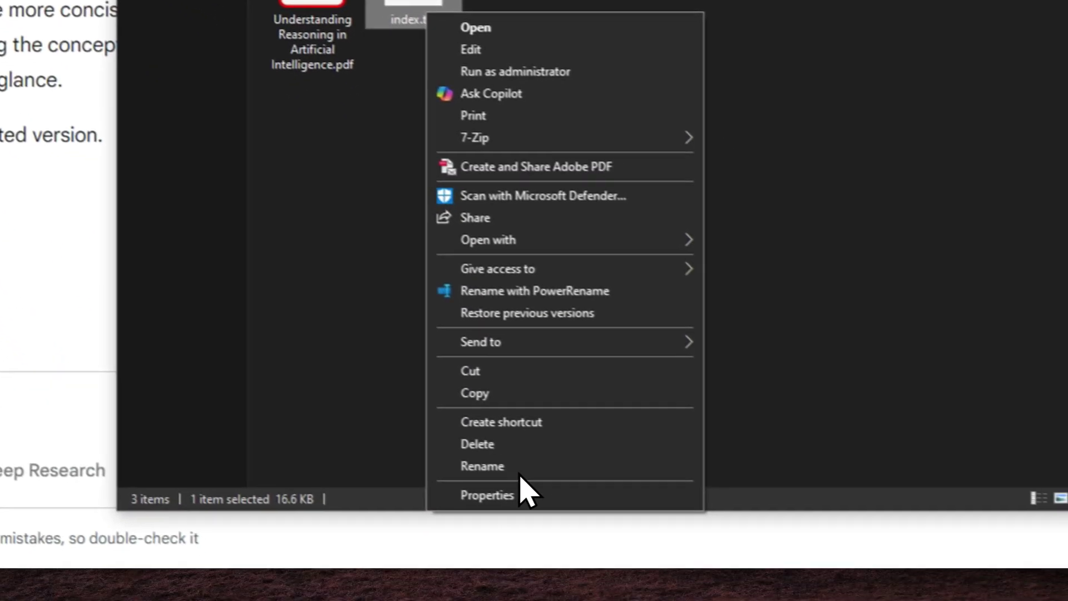
click(606, 600)
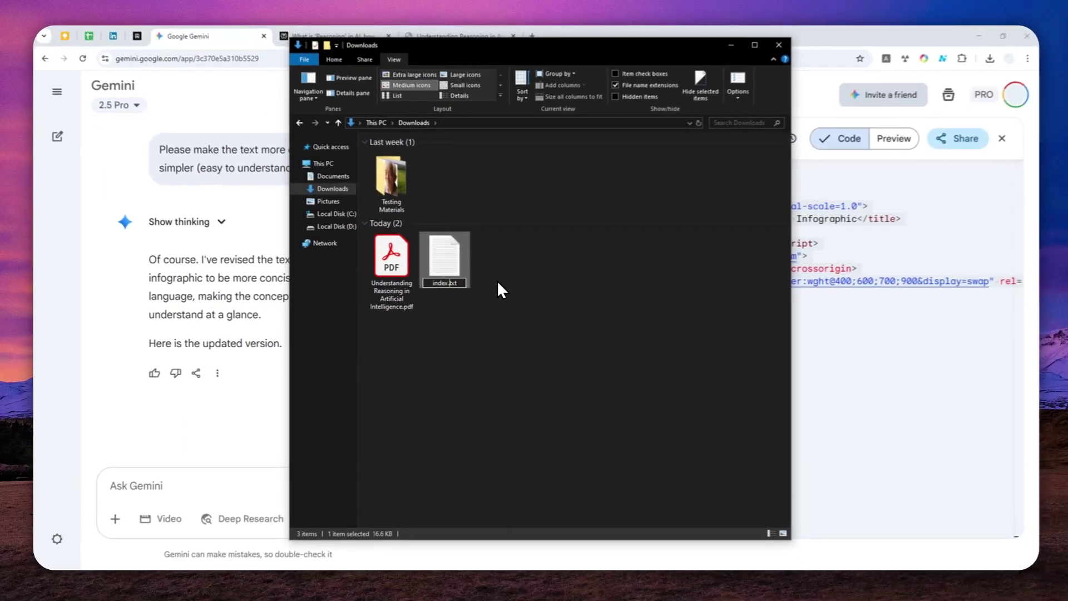
key(End)
key(shift+Left)
key(shift+Left)
key(shift+Left)
key(BackSpace)
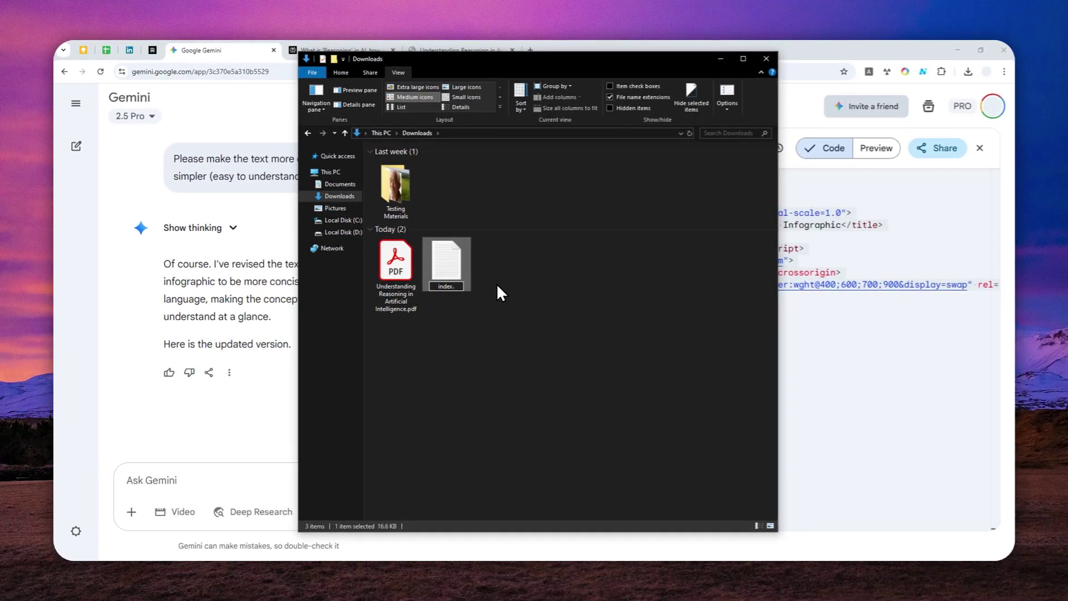
text(html)
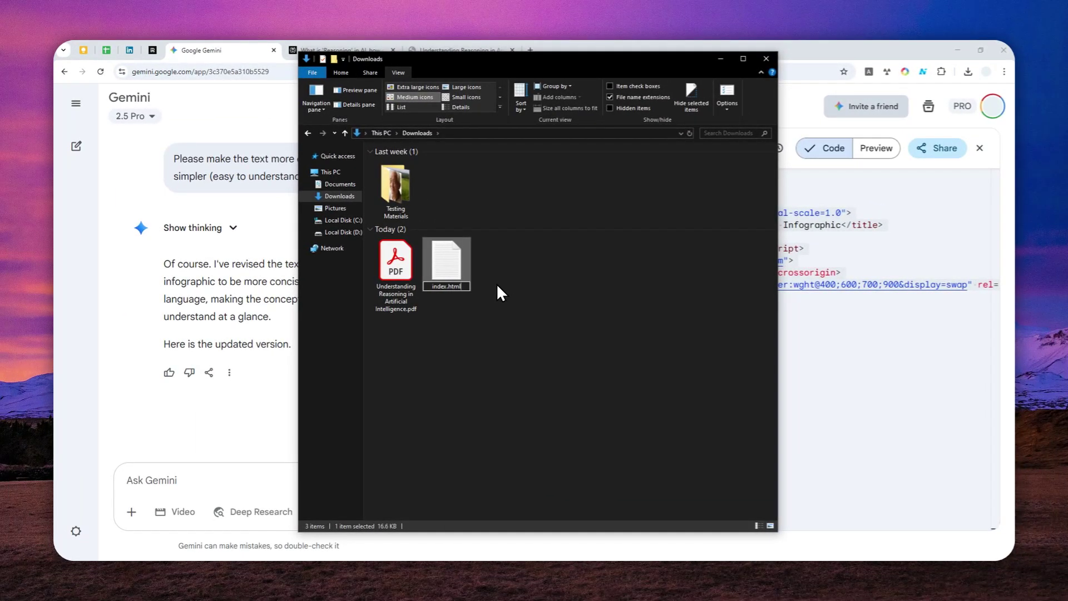
key(Return)
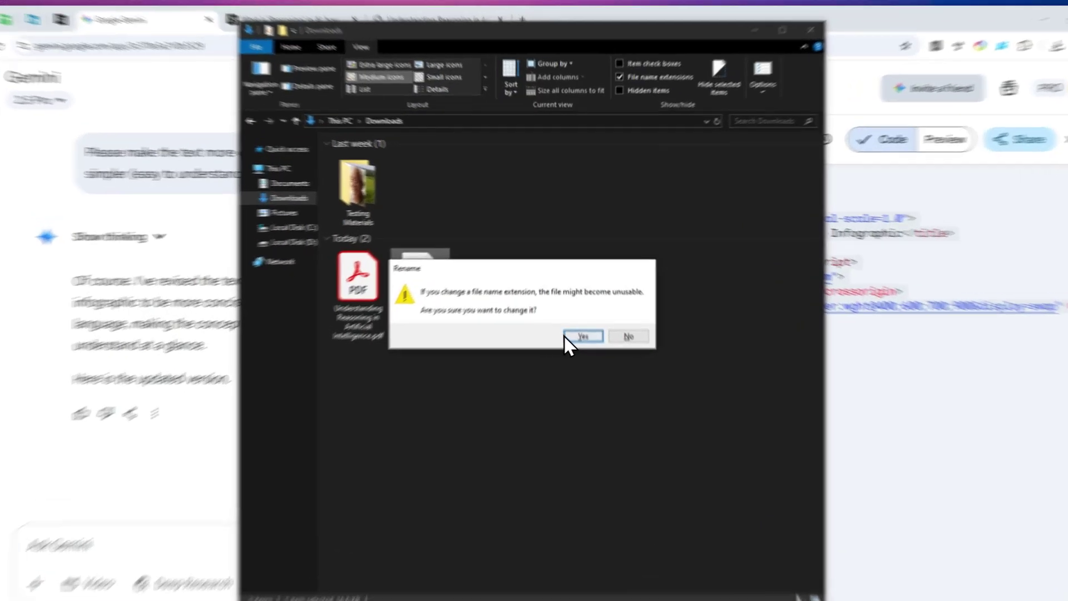
click(579, 309)
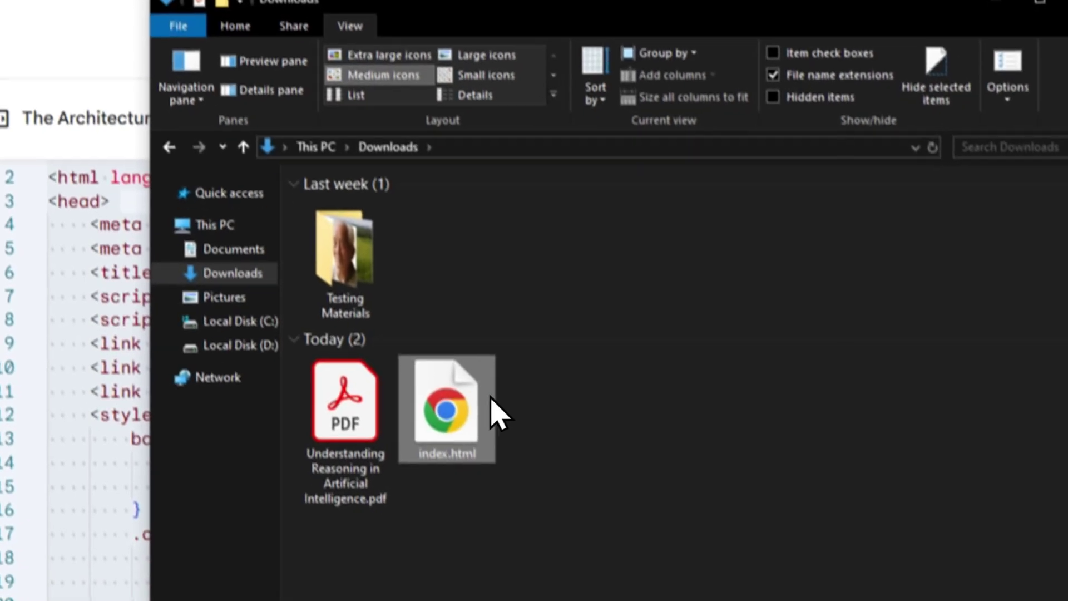
- Open index.html in a Chrome tab and scroll through The Architecture of Intelligence infographic
drag(491, 398, 269, 0)
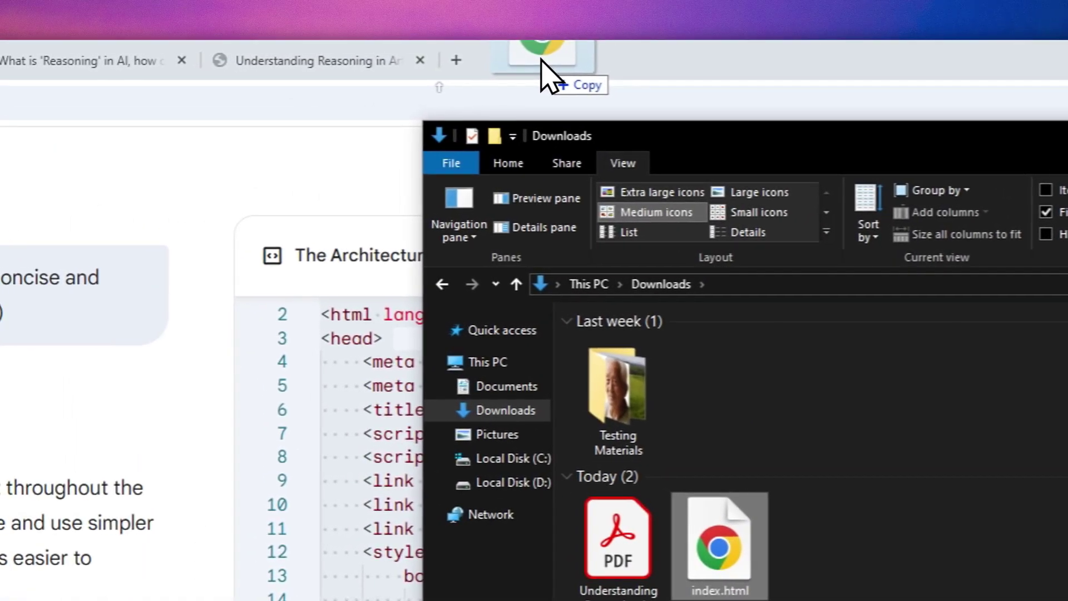
drag(541, 60, 542, 61)
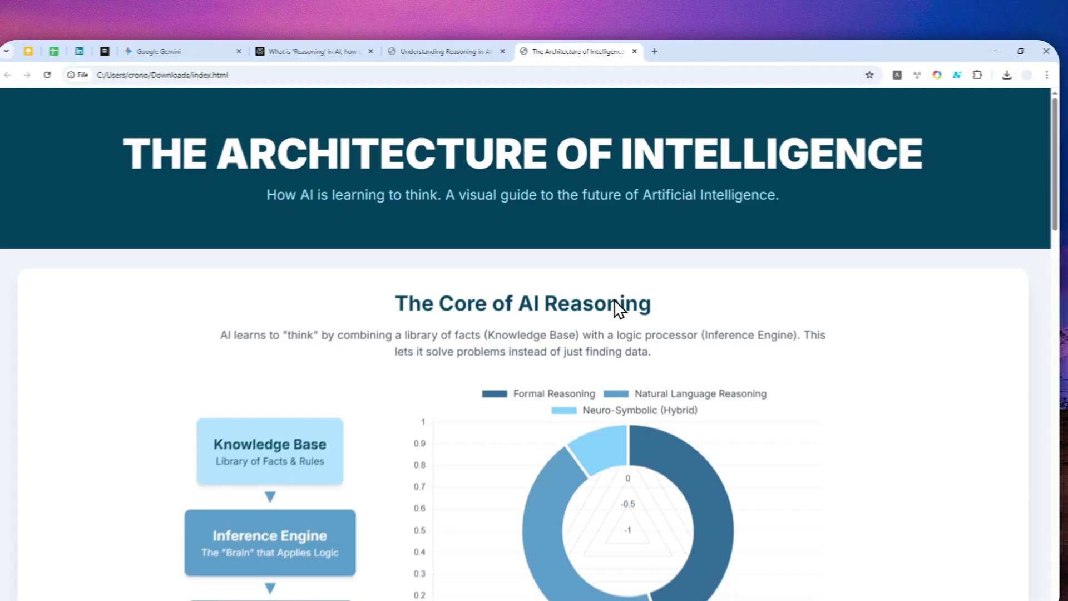
scroll(614, 299, down, 20)
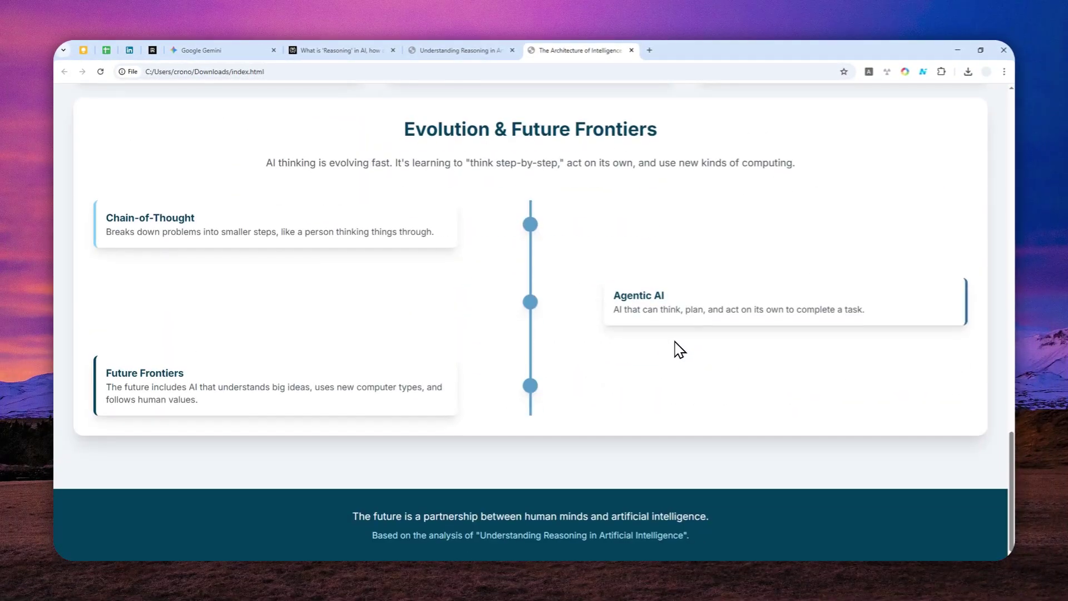
scroll(679, 349, up, 20)
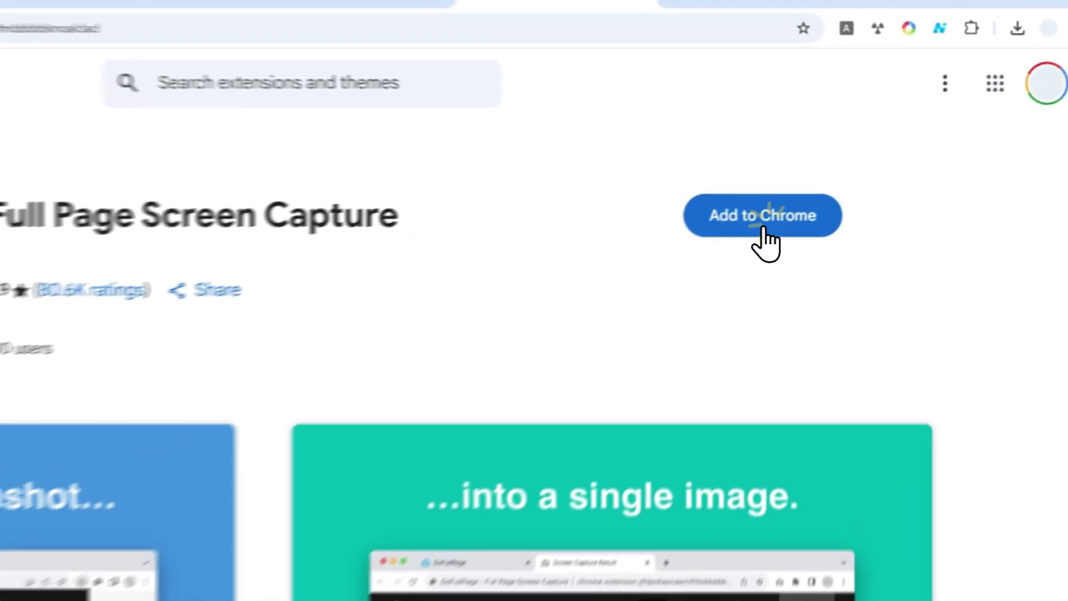
- Add GoFullPage to Chrome, close its welcome tab, and return to the infographic tab
click(844, 189)
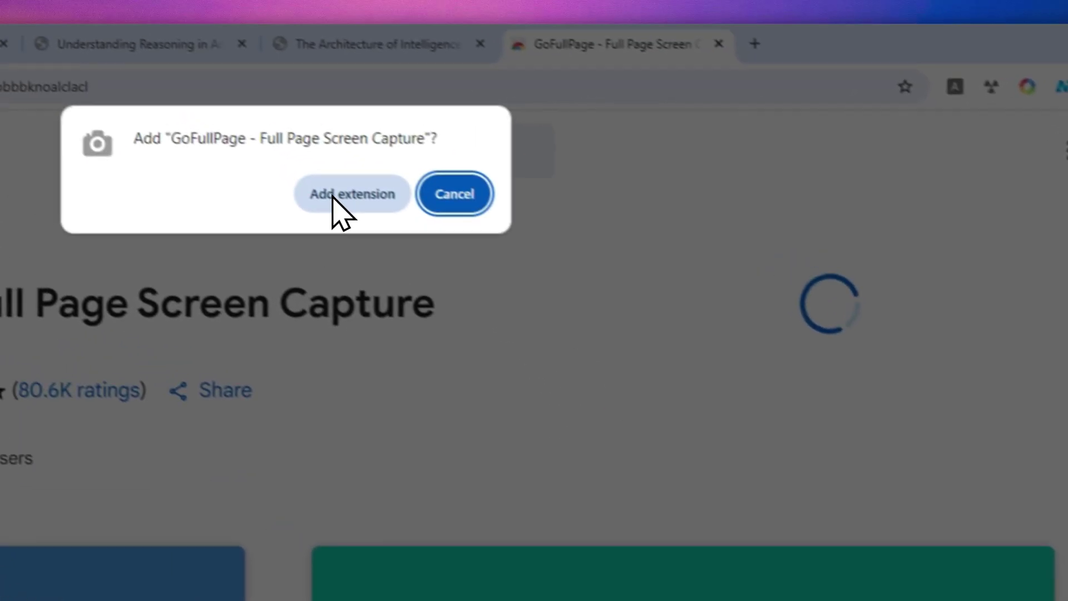
click(225, 119)
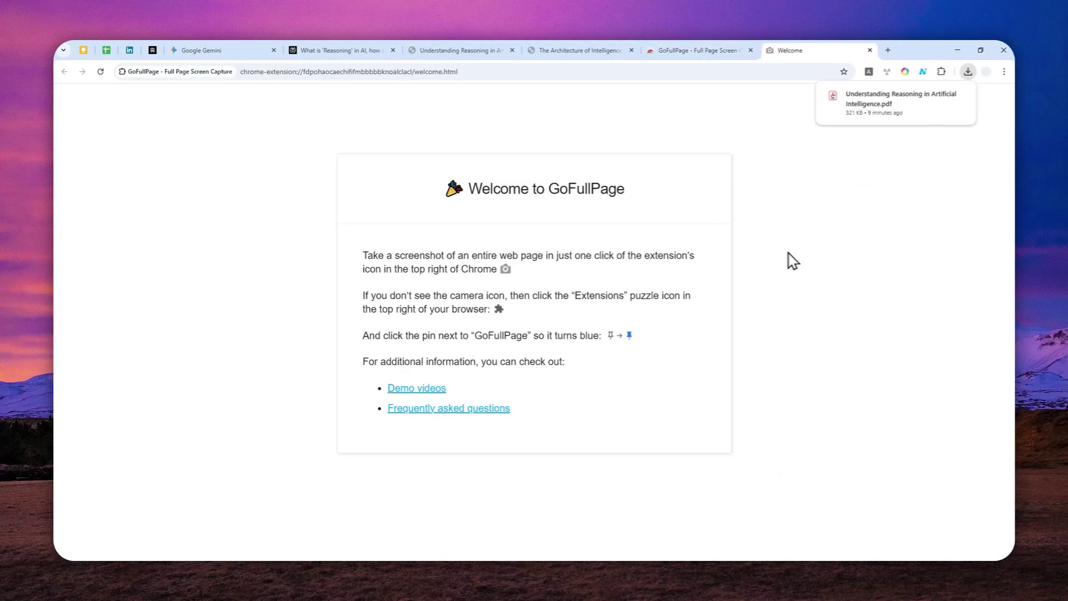
click(870, 50)
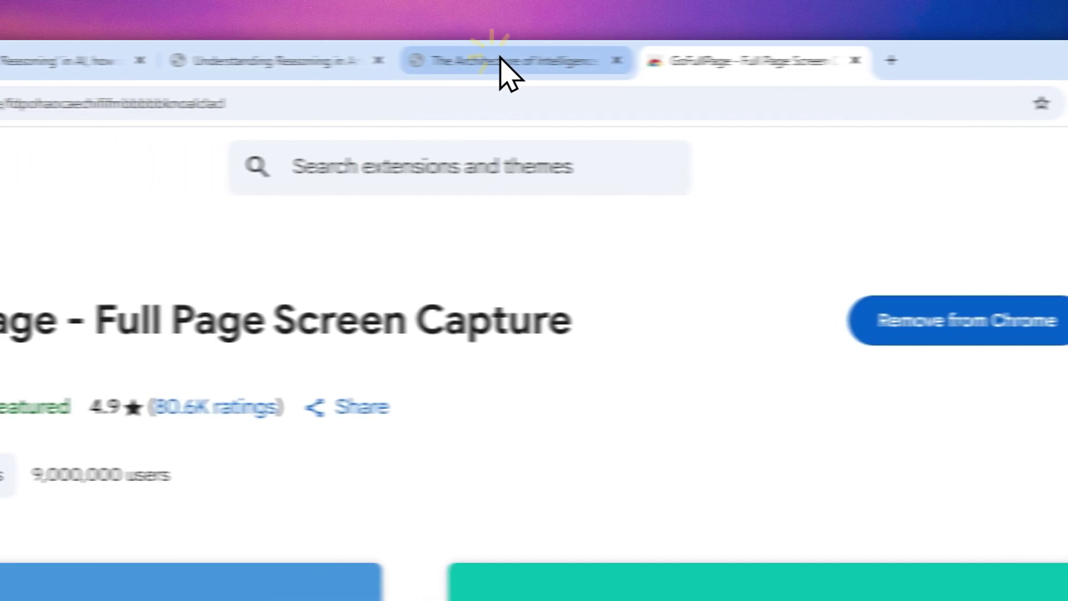
click(501, 61)
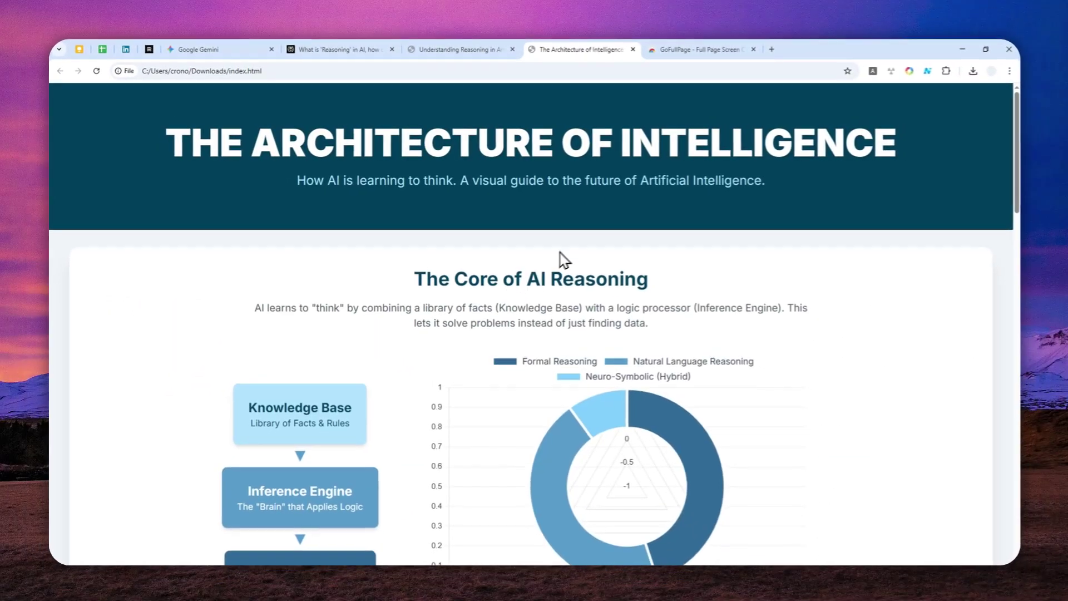
- Turn on Allow access to file URLs in GoFullPage's extension settings
scroll(743, 177, down, 6)
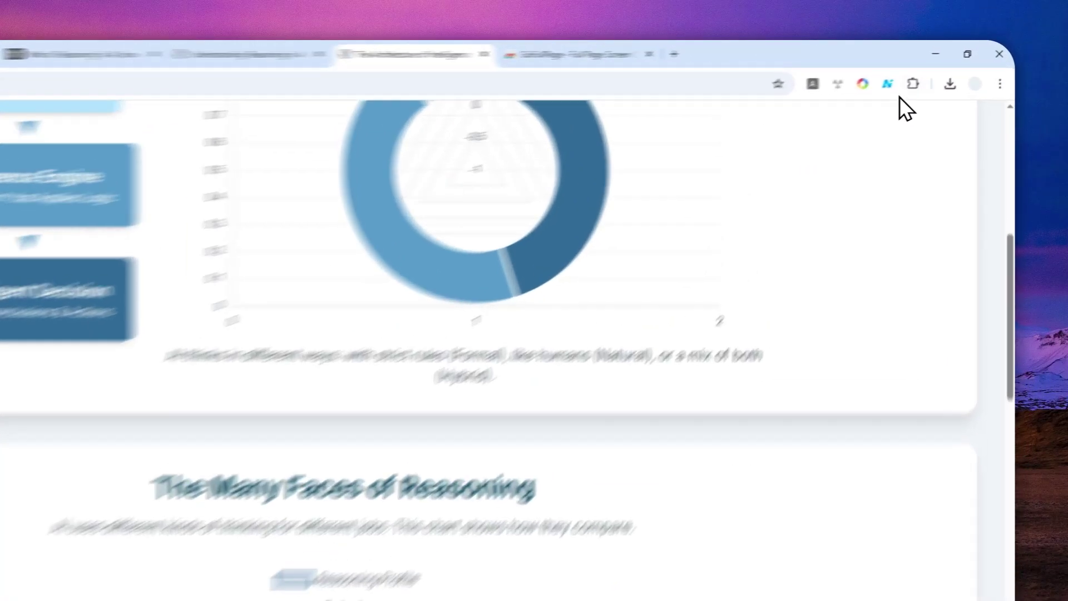
click(941, 71)
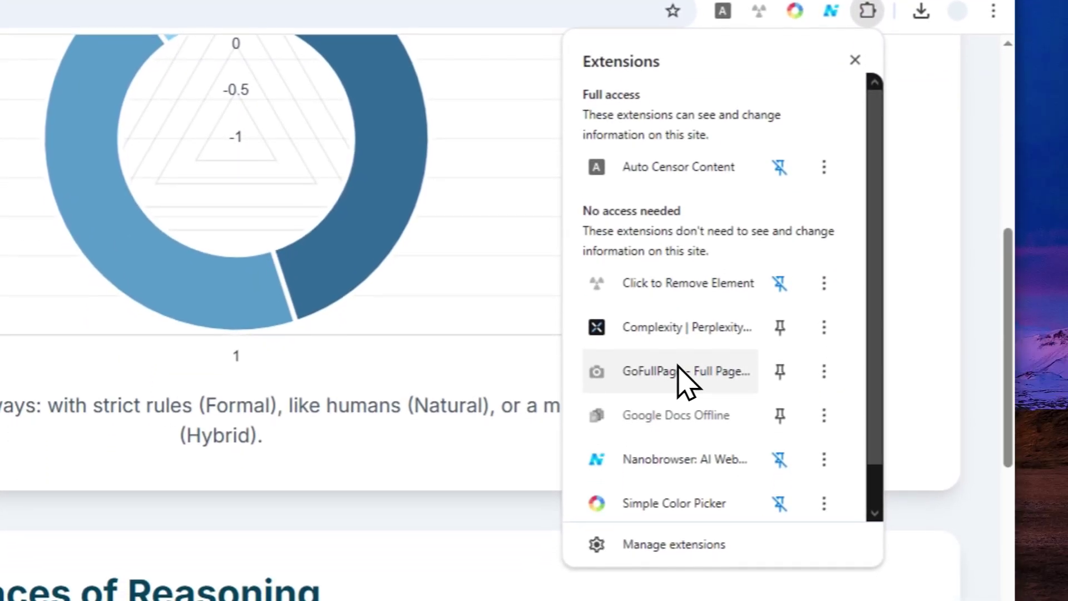
click(650, 405)
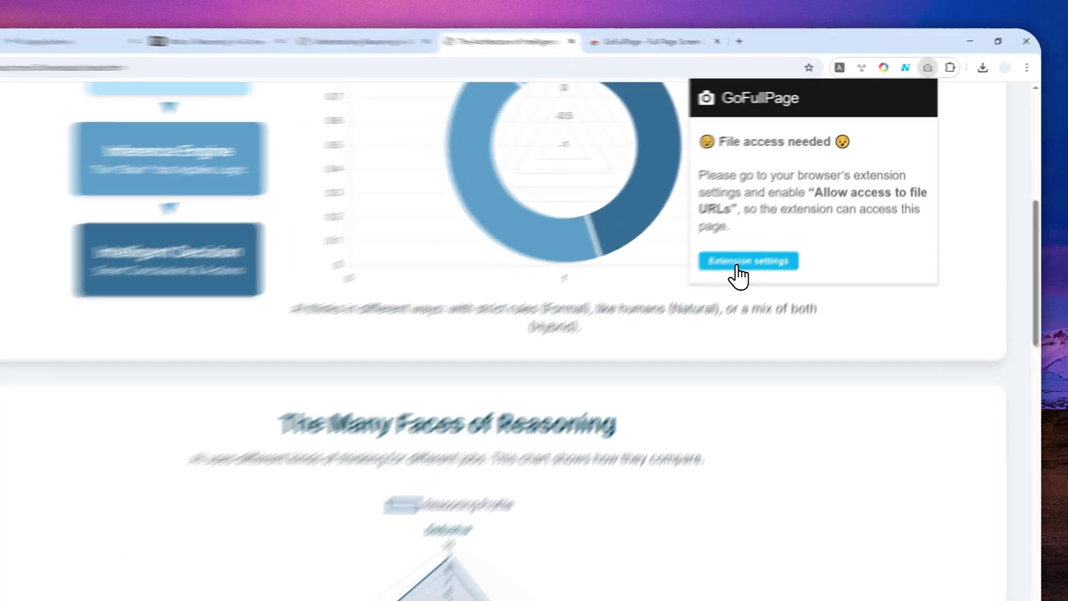
click(770, 234)
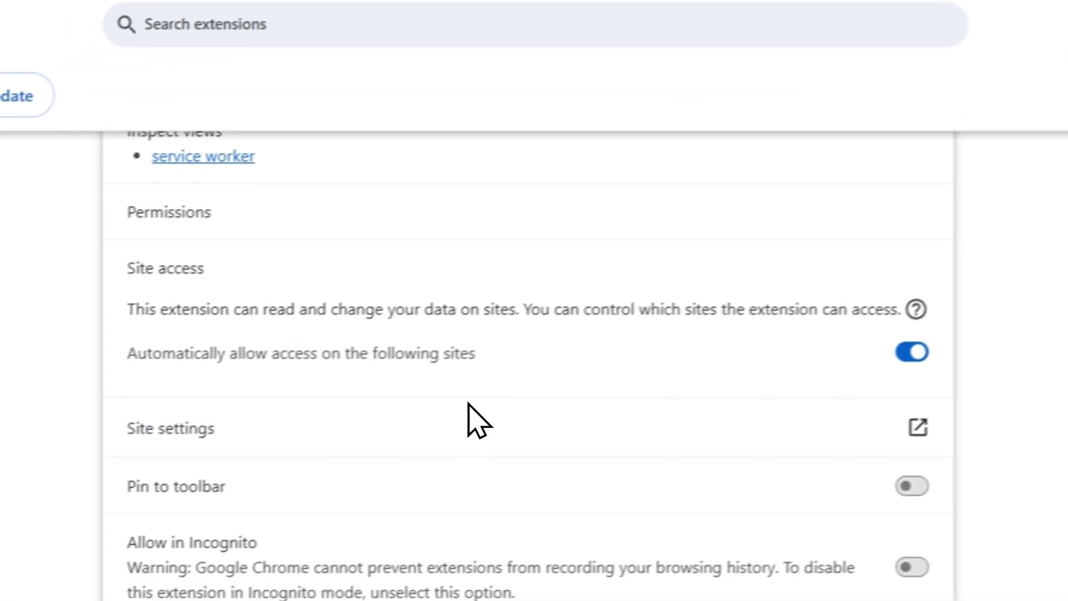
scroll(469, 405, down, 2)
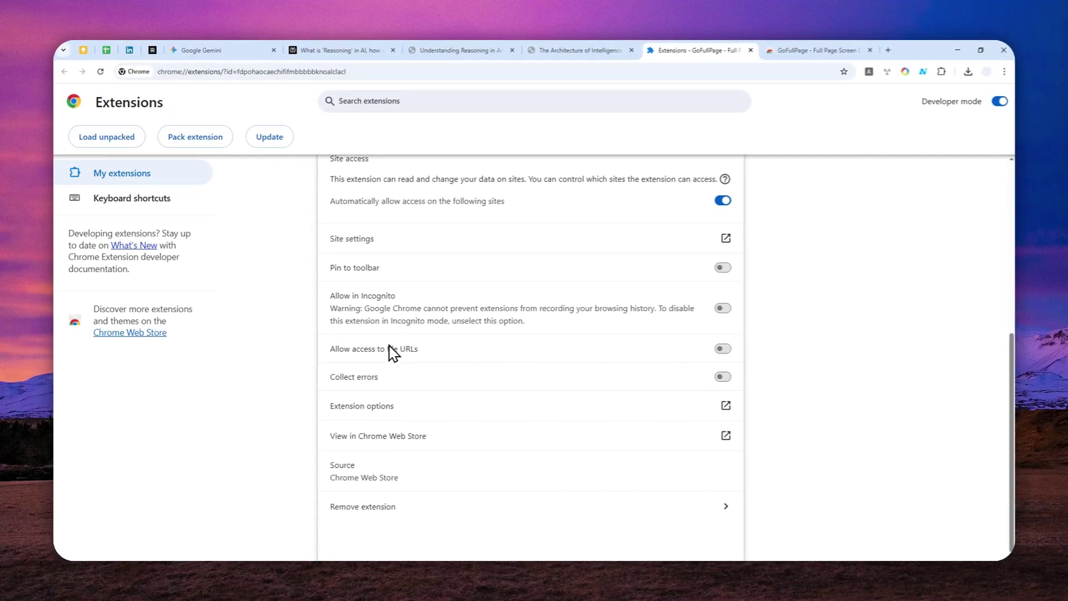
click(725, 350)
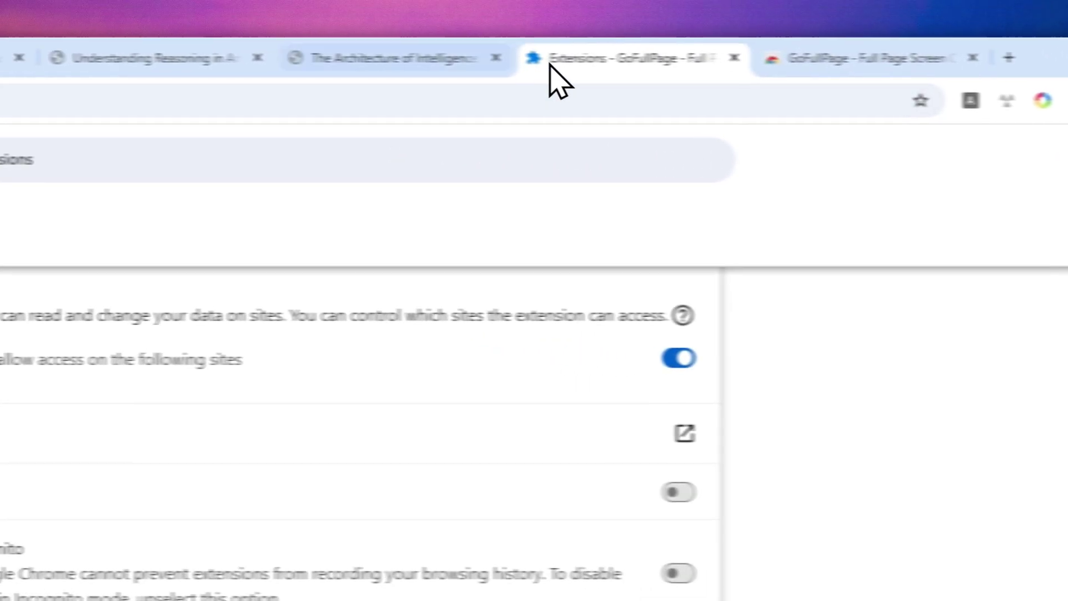
click(390, 58)
scroll(428, 383, up, 8)
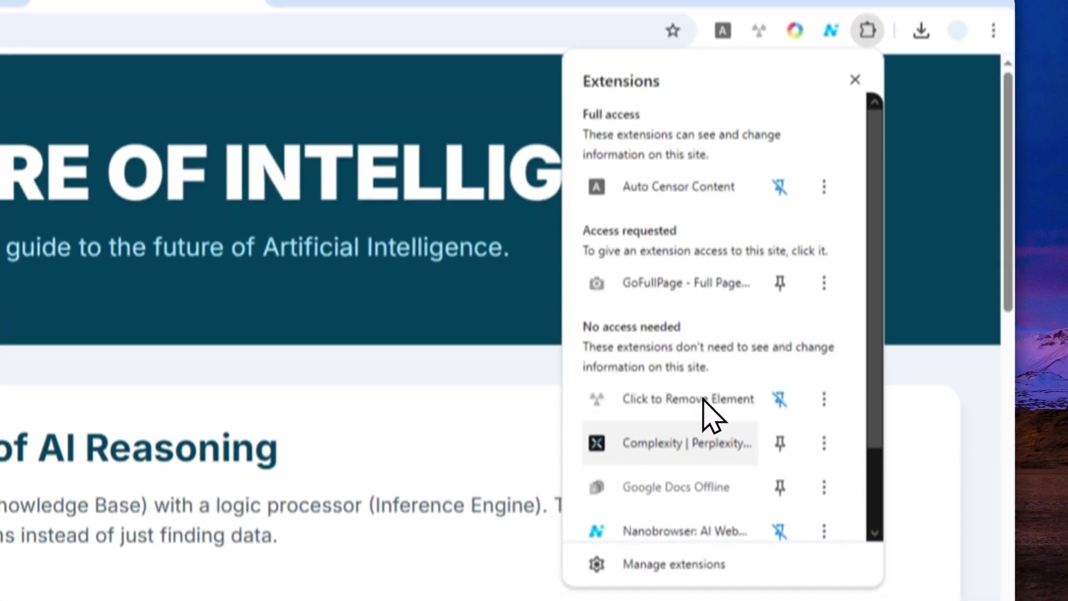
scroll(704, 472, down, 3)
scroll(717, 400, up, 3)
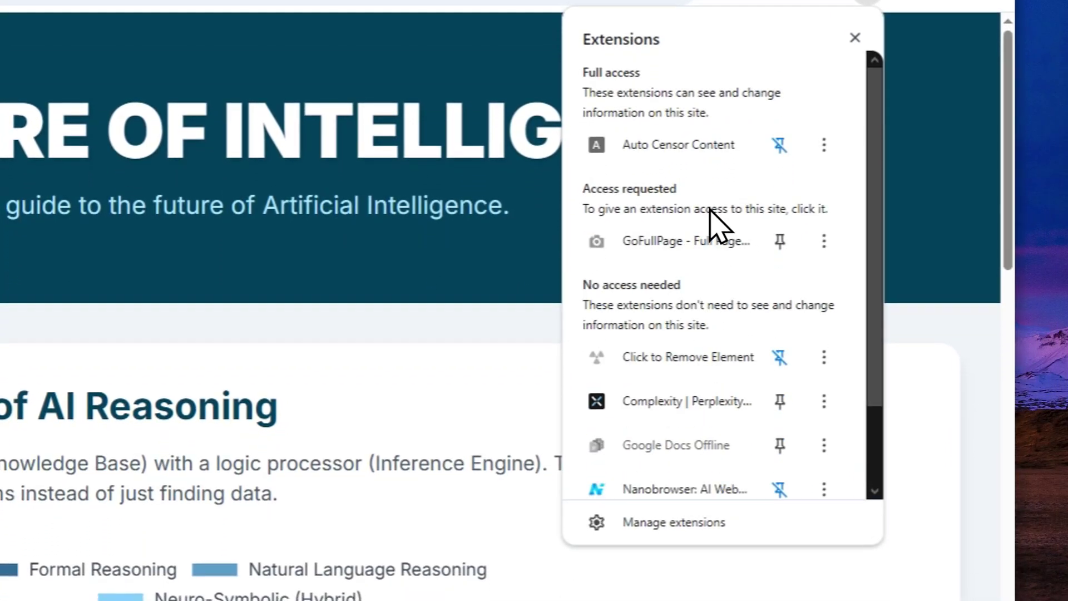
- Capture the full infographic with GoFullPage, download the PNG, and view it at 80% zoom
click(686, 243)
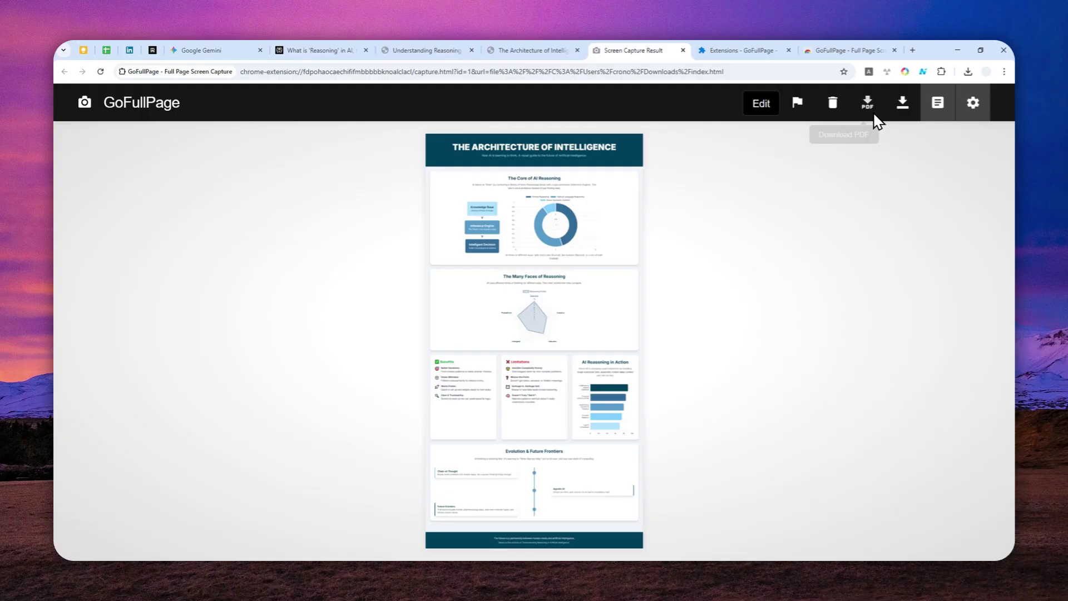
click(899, 112)
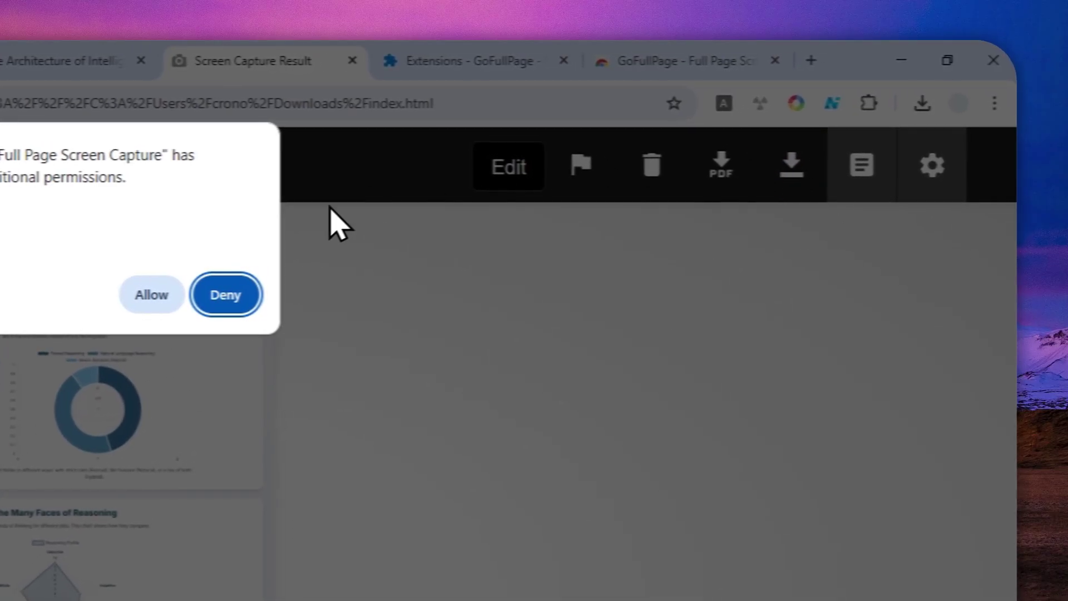
click(152, 295)
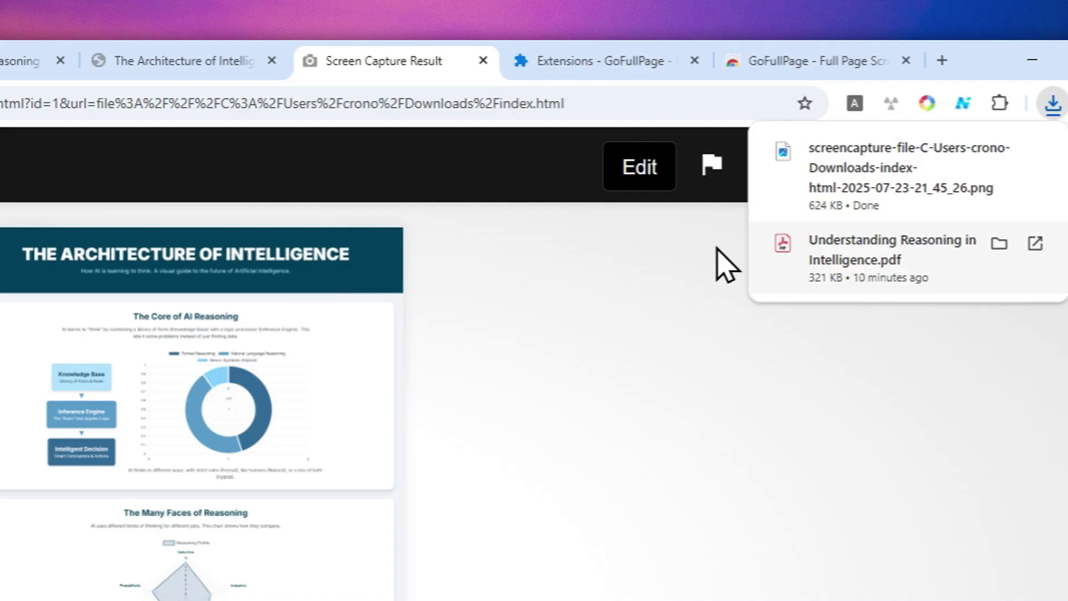
drag(851, 172, 942, 55)
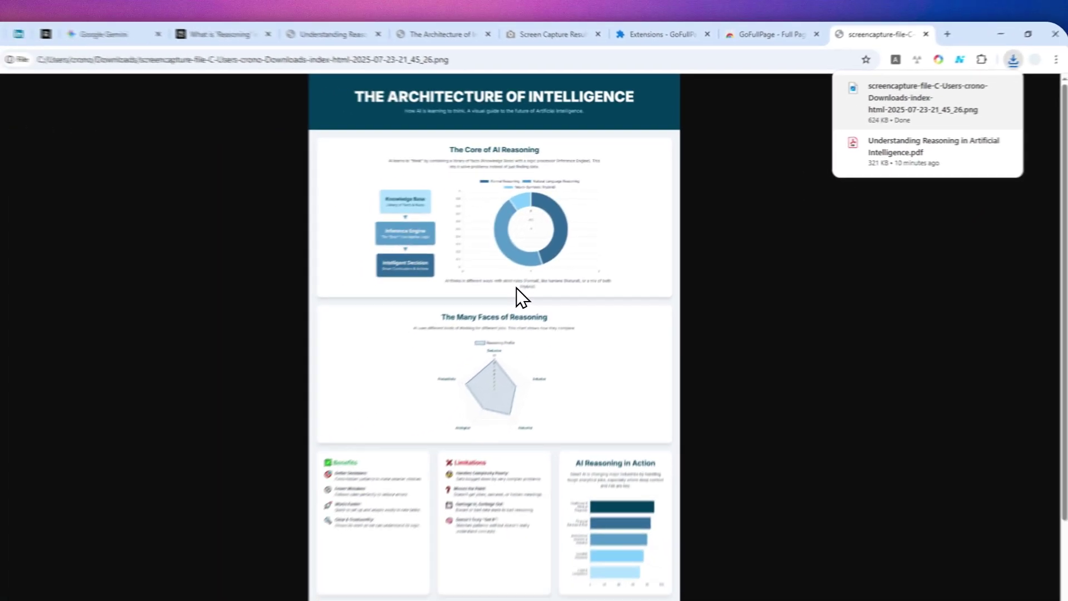
key(ctrl+minus)
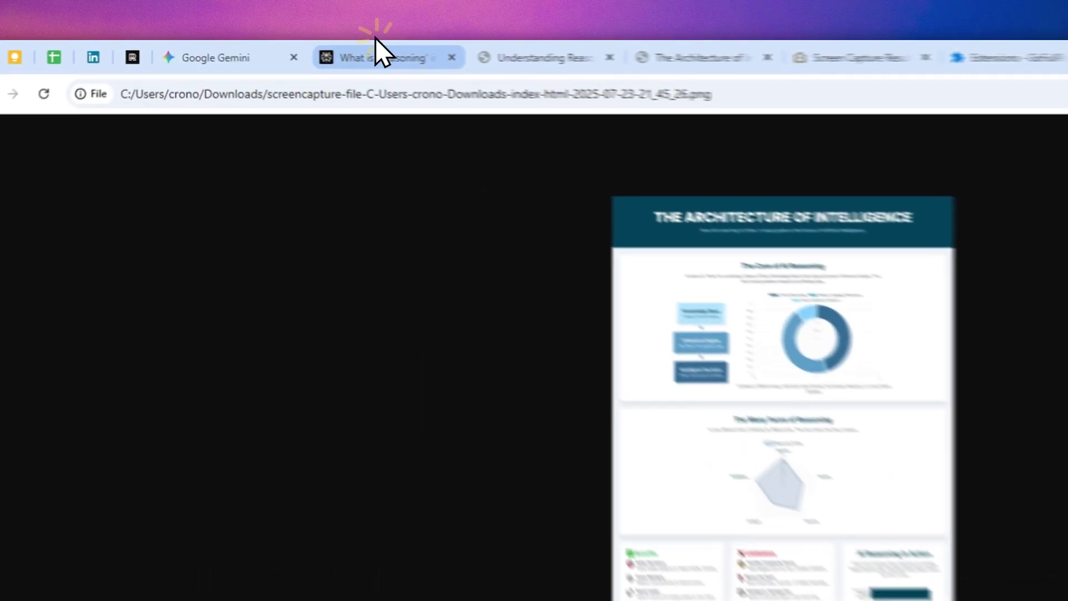
click(298, 50)
scroll(505, 267, up, 10)
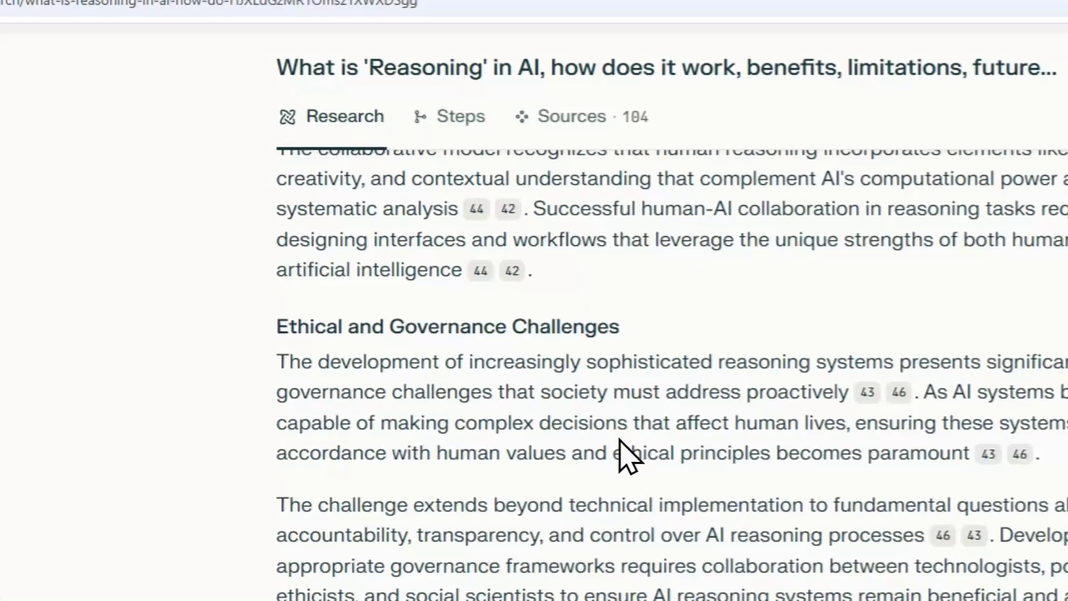
scroll(628, 453, up, 15)
click(261, 42)
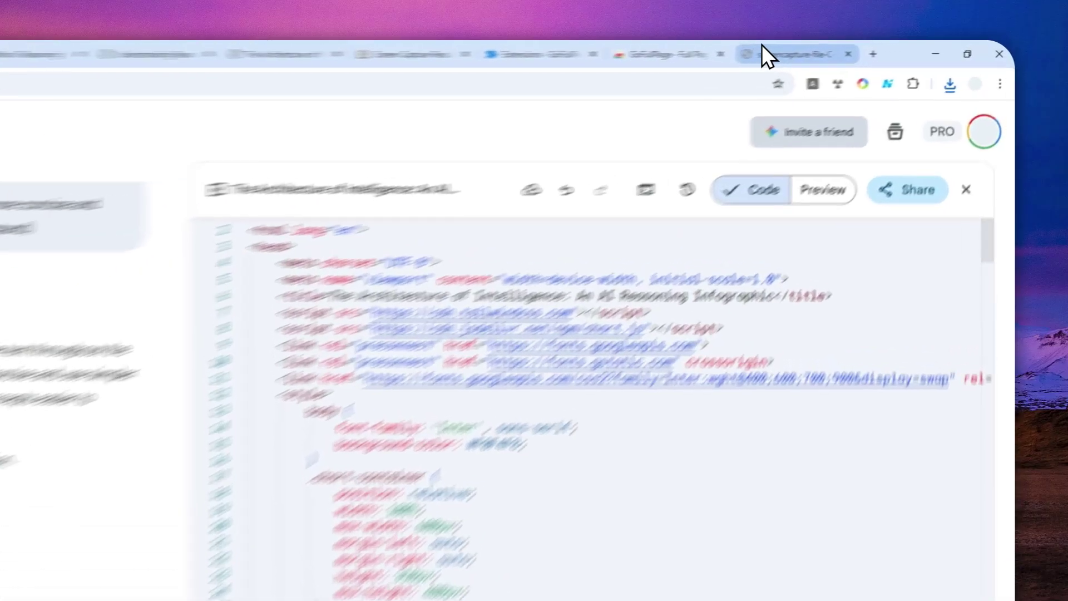
click(834, 50)
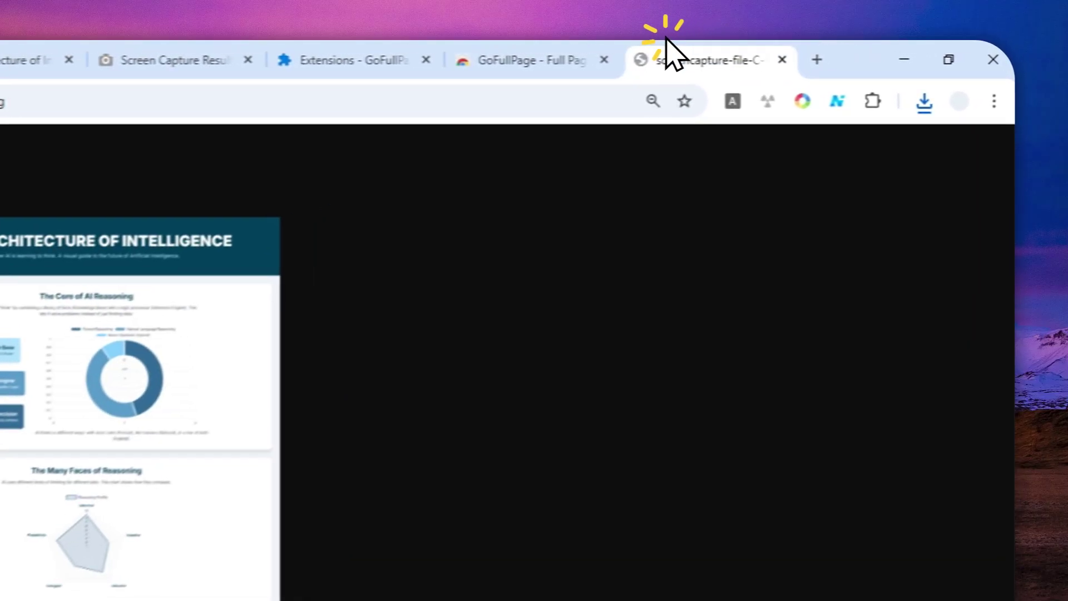